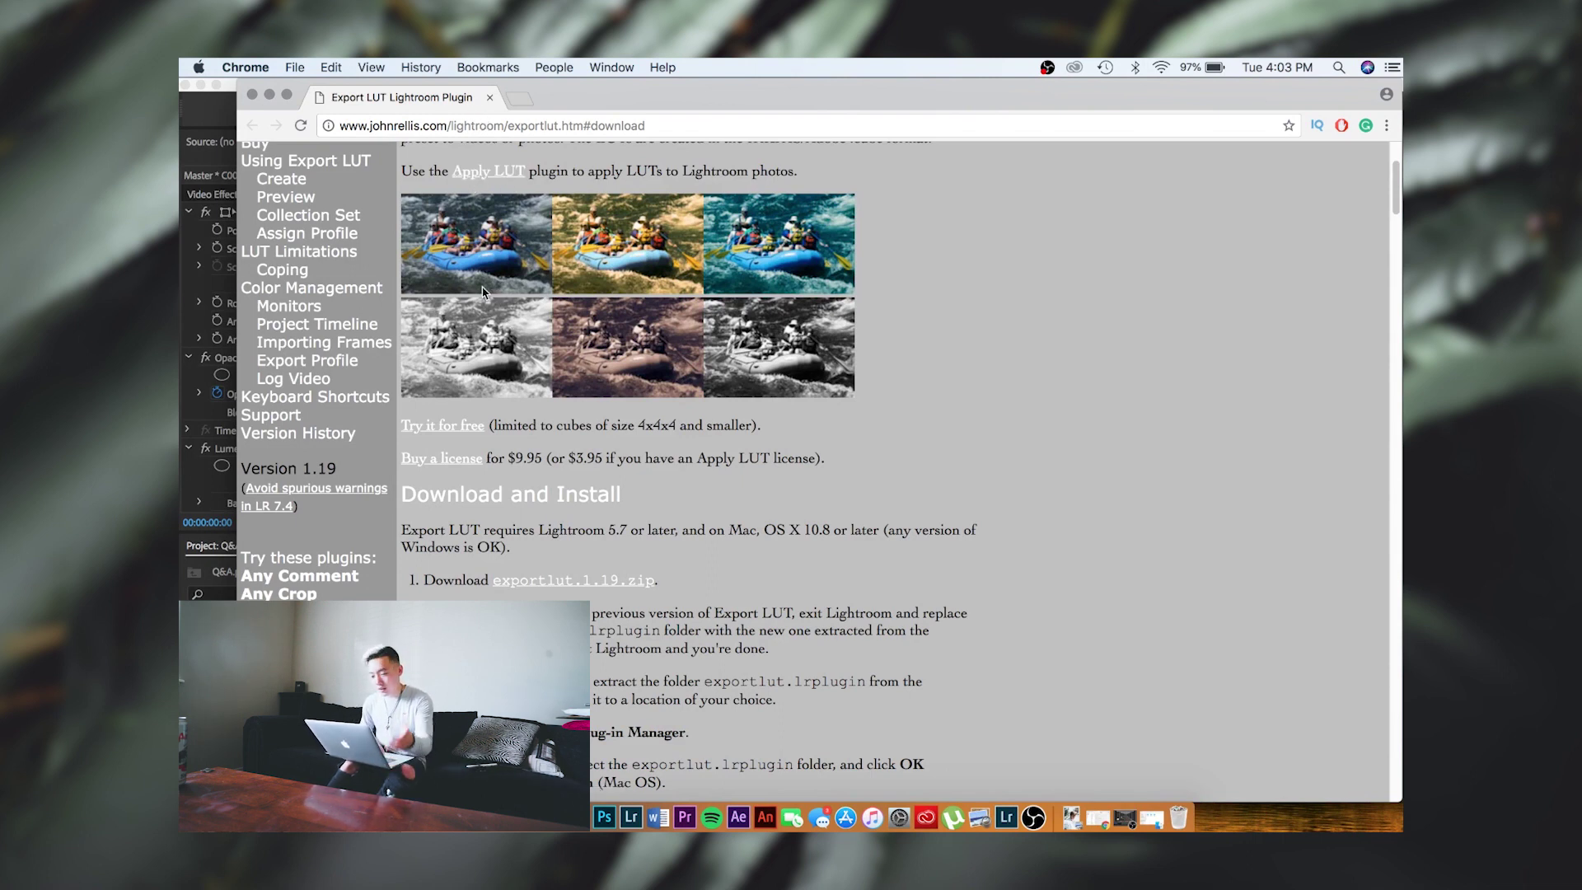
scroll(506, 254, "up", 5)
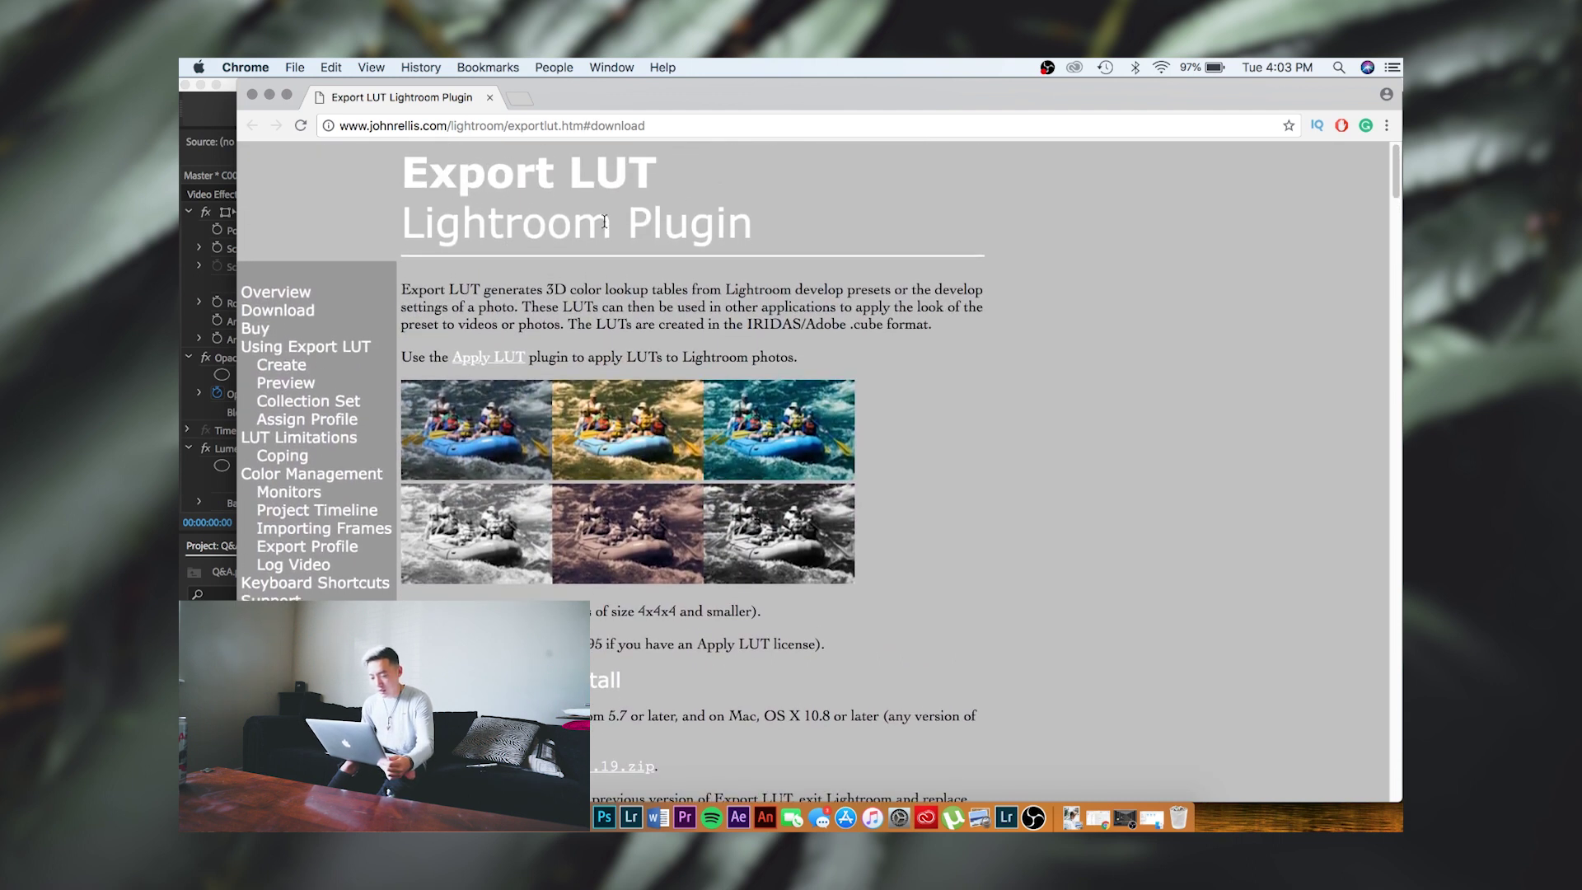
scroll(566, 473, "down", 15)
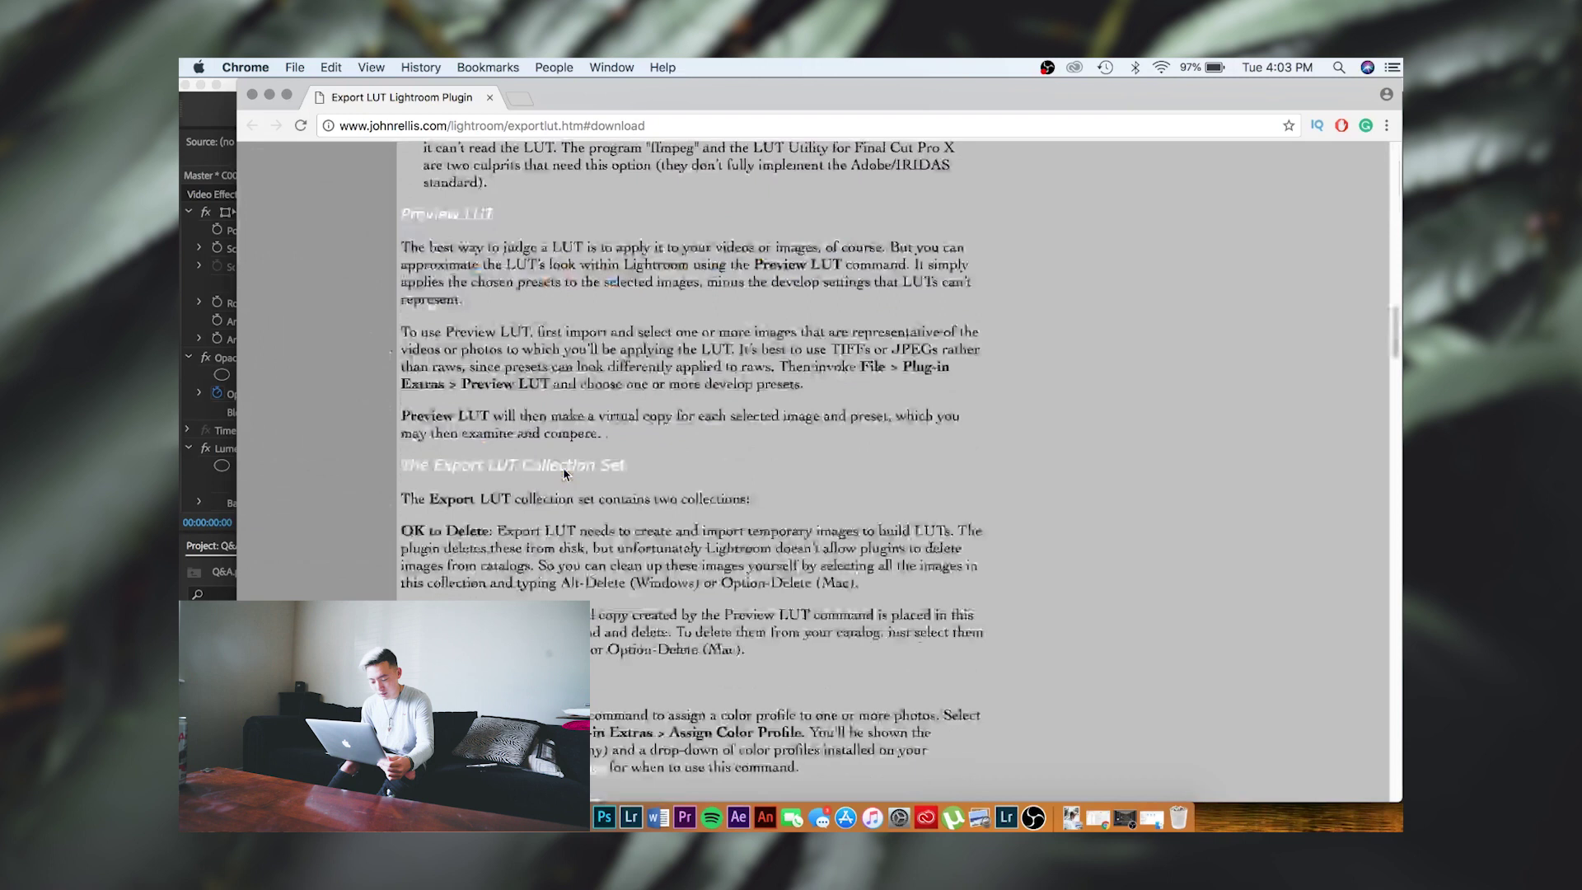
scroll(565, 473, "up", 15)
scroll(460, 452, "down", 5)
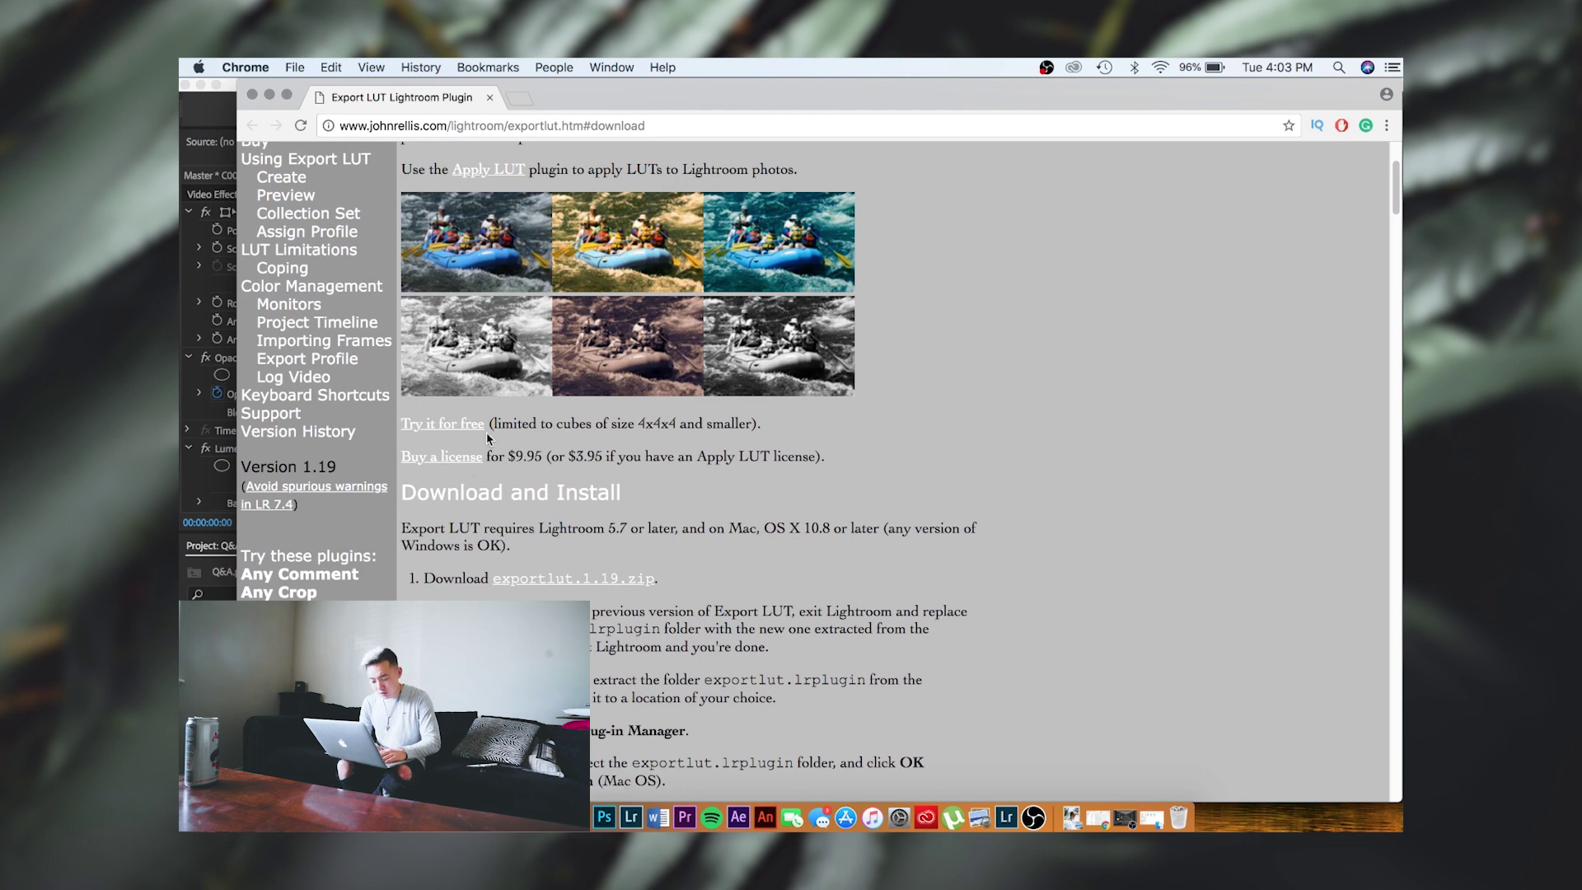
scroll(462, 430, "down", 5)
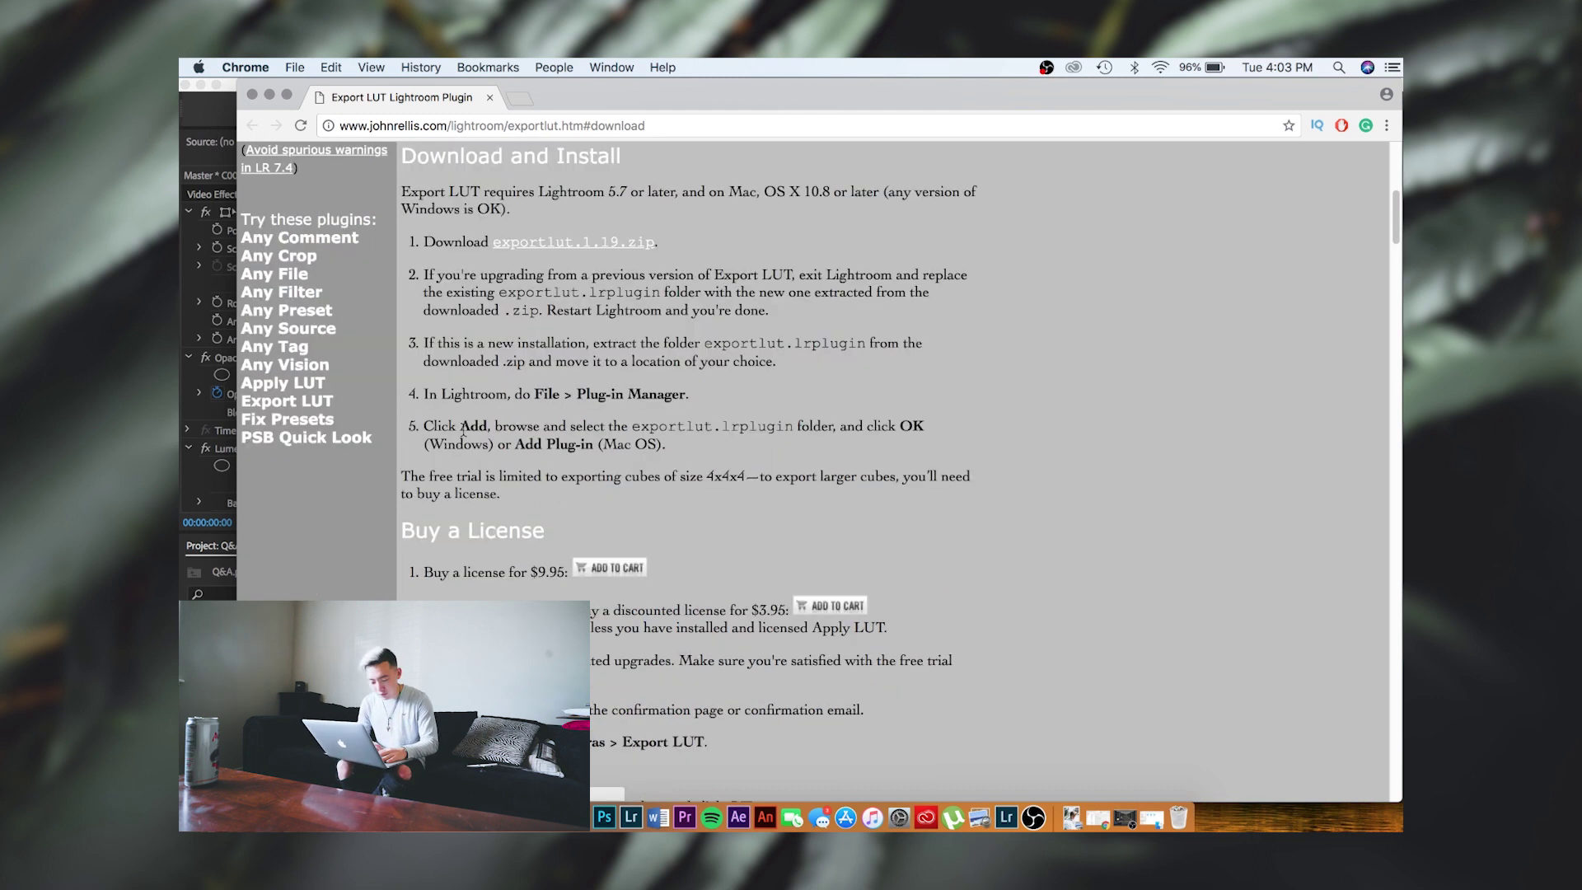
Step: Download exportlut.1.19.zip, extract exportlut.lrplugin in Downloads, and return to Lightroom's Develop view
left_click(609, 243)
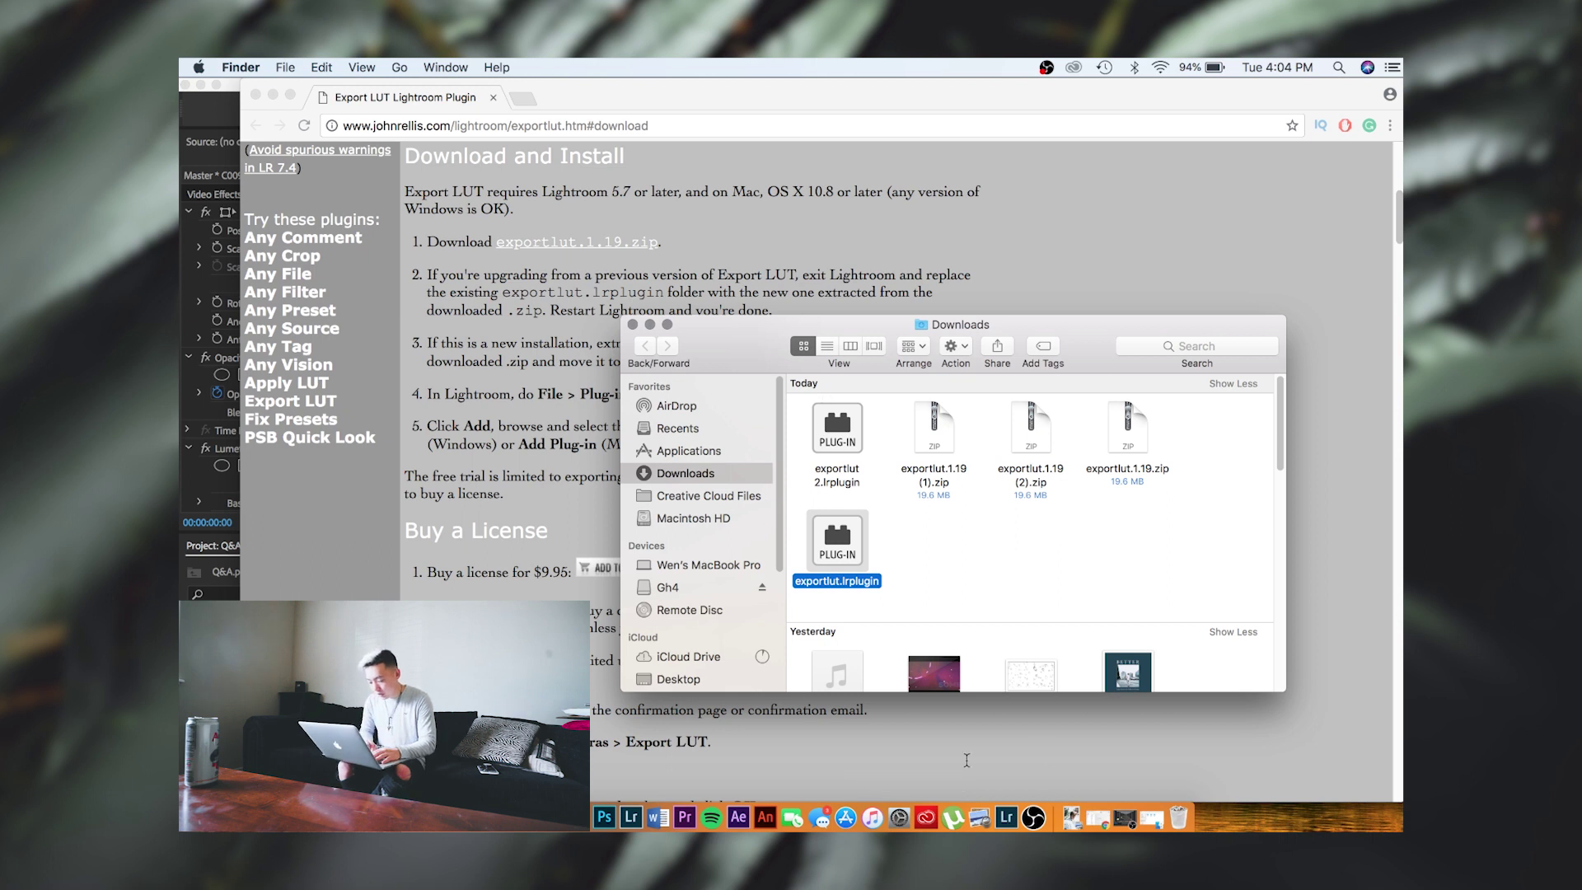
left_click(1205, 796)
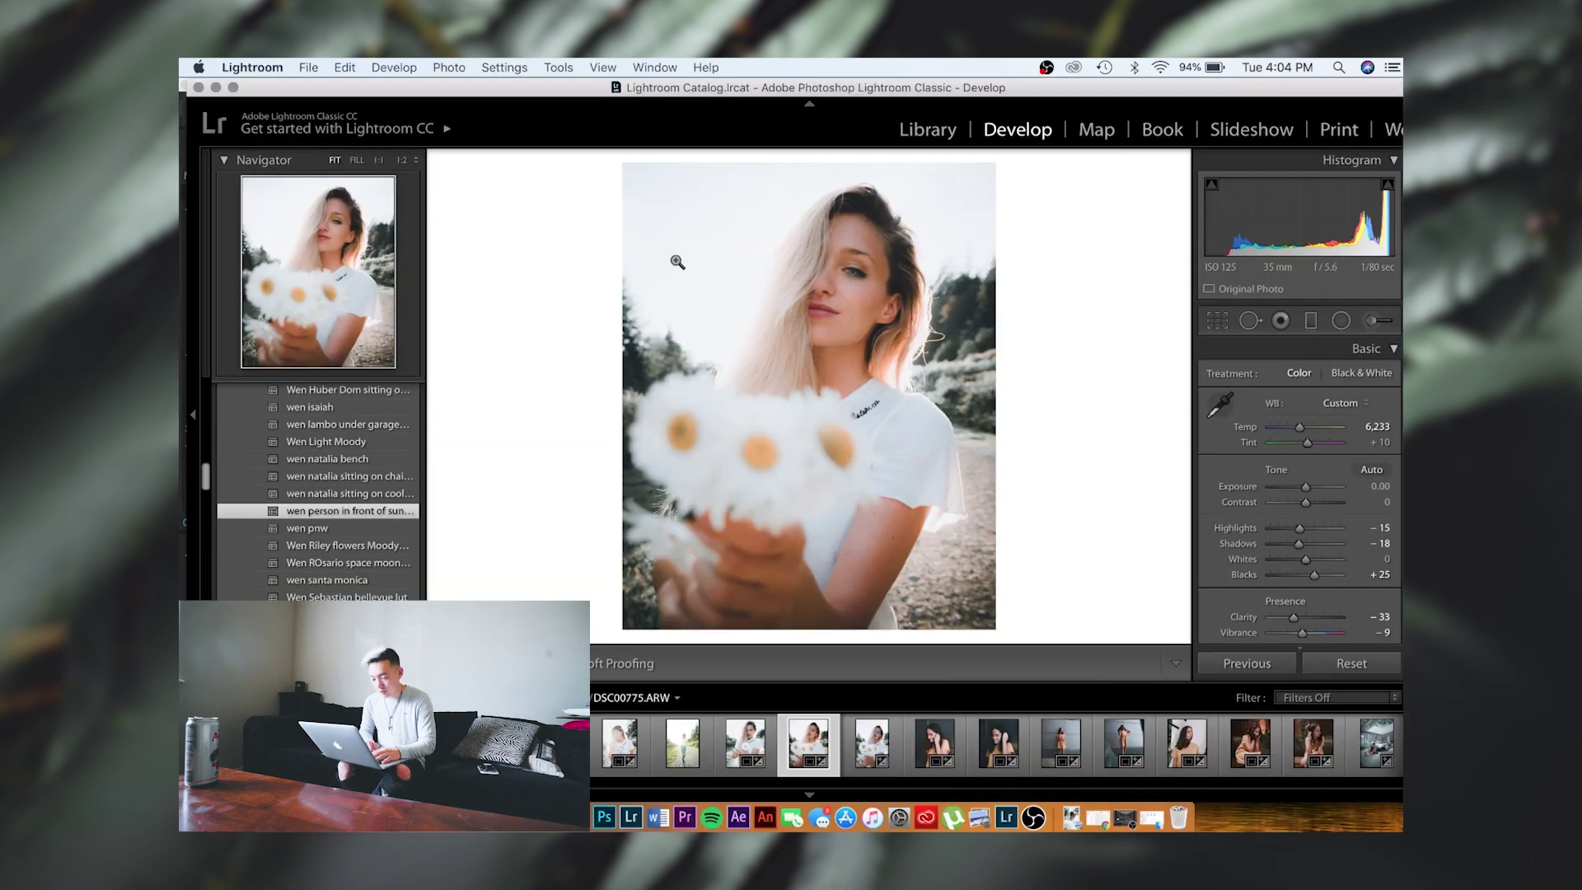
key("super+Tab")
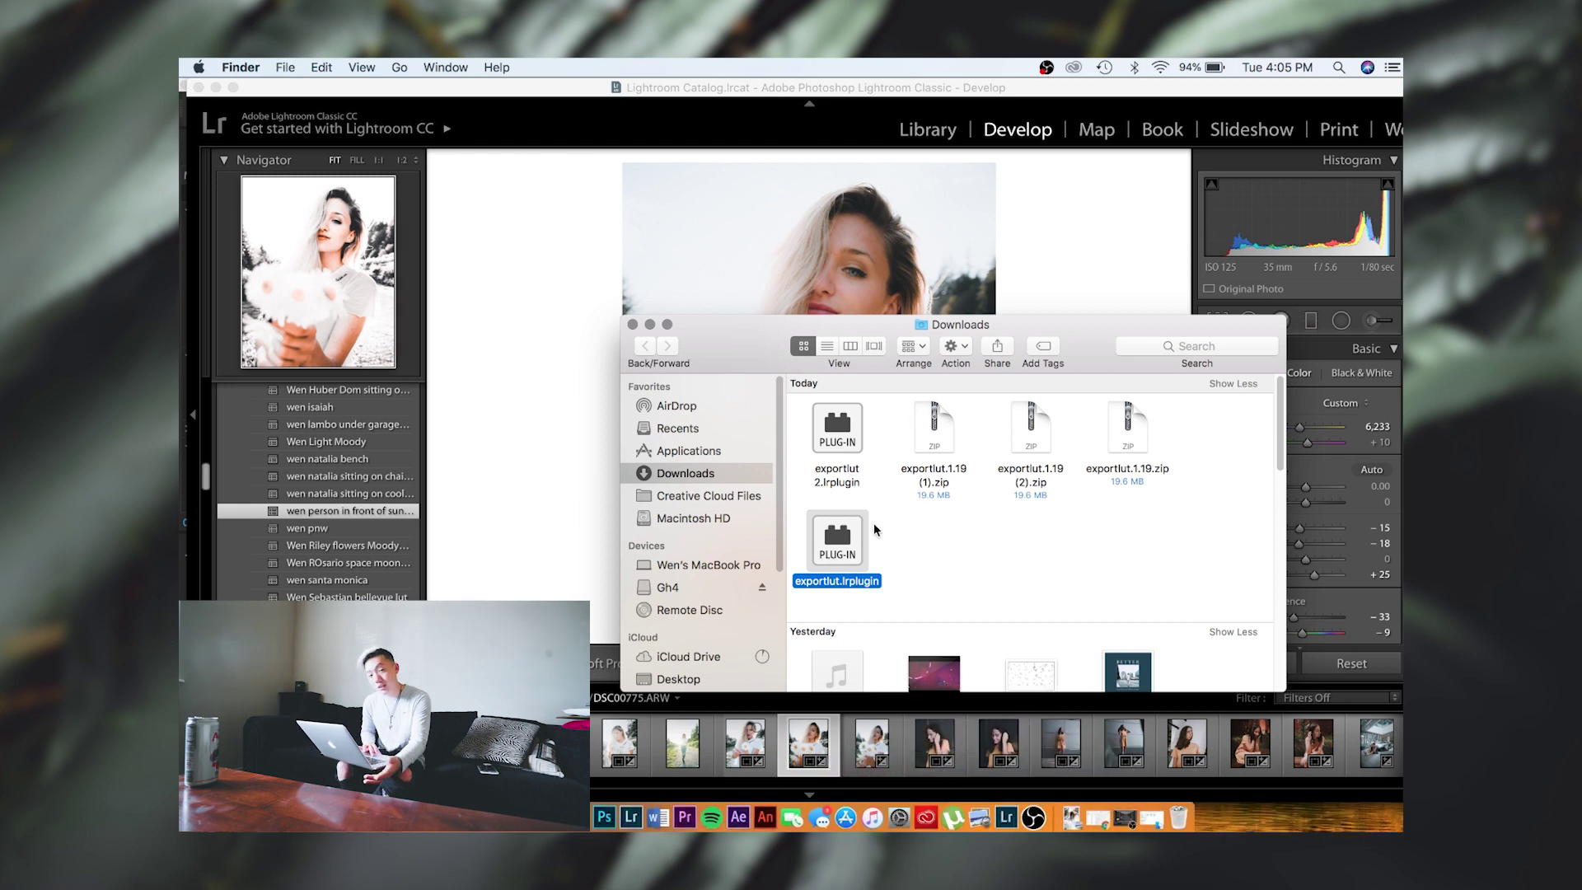
left_click(1006, 790)
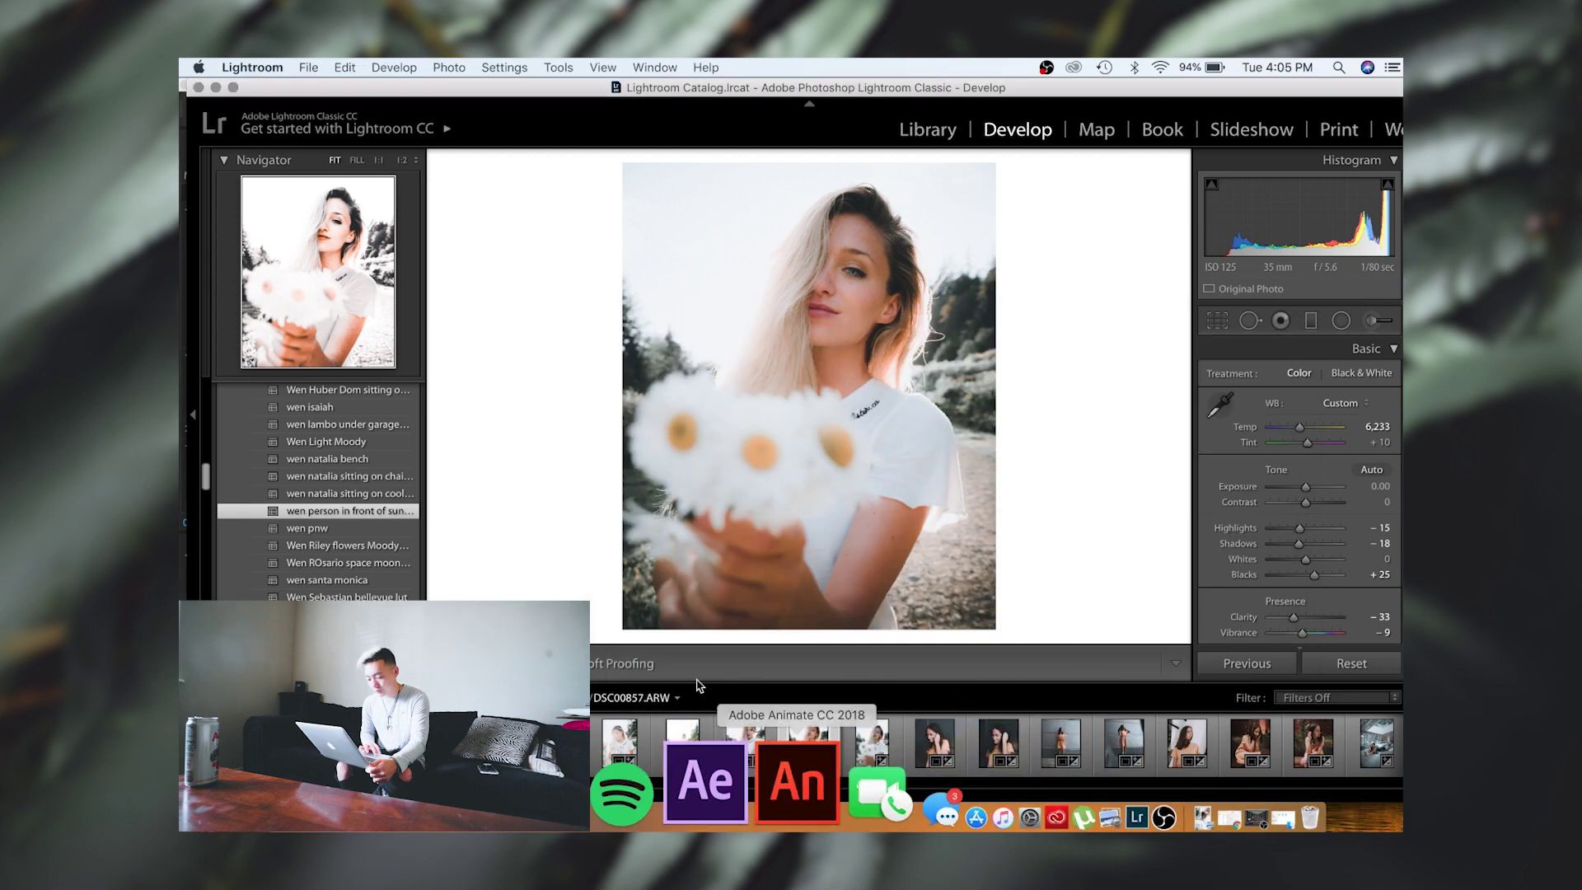
Step: Add exportlut.lrplugin from the Desktop in the Plug-in Manager so Export LUT 1.19 is installed
left_click(307, 65)
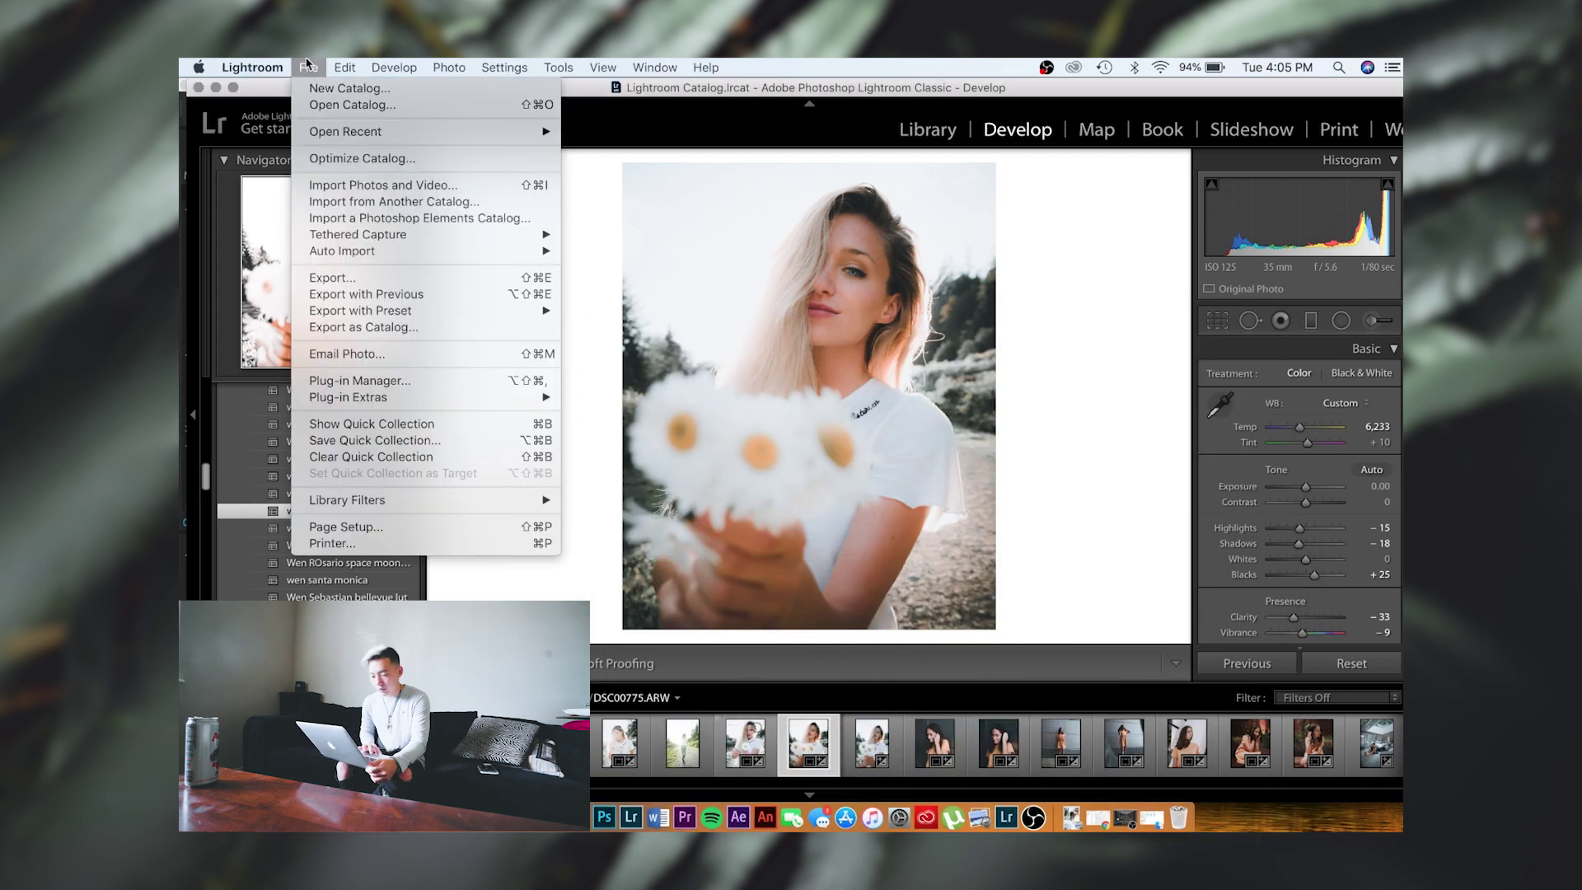
left_click(363, 382)
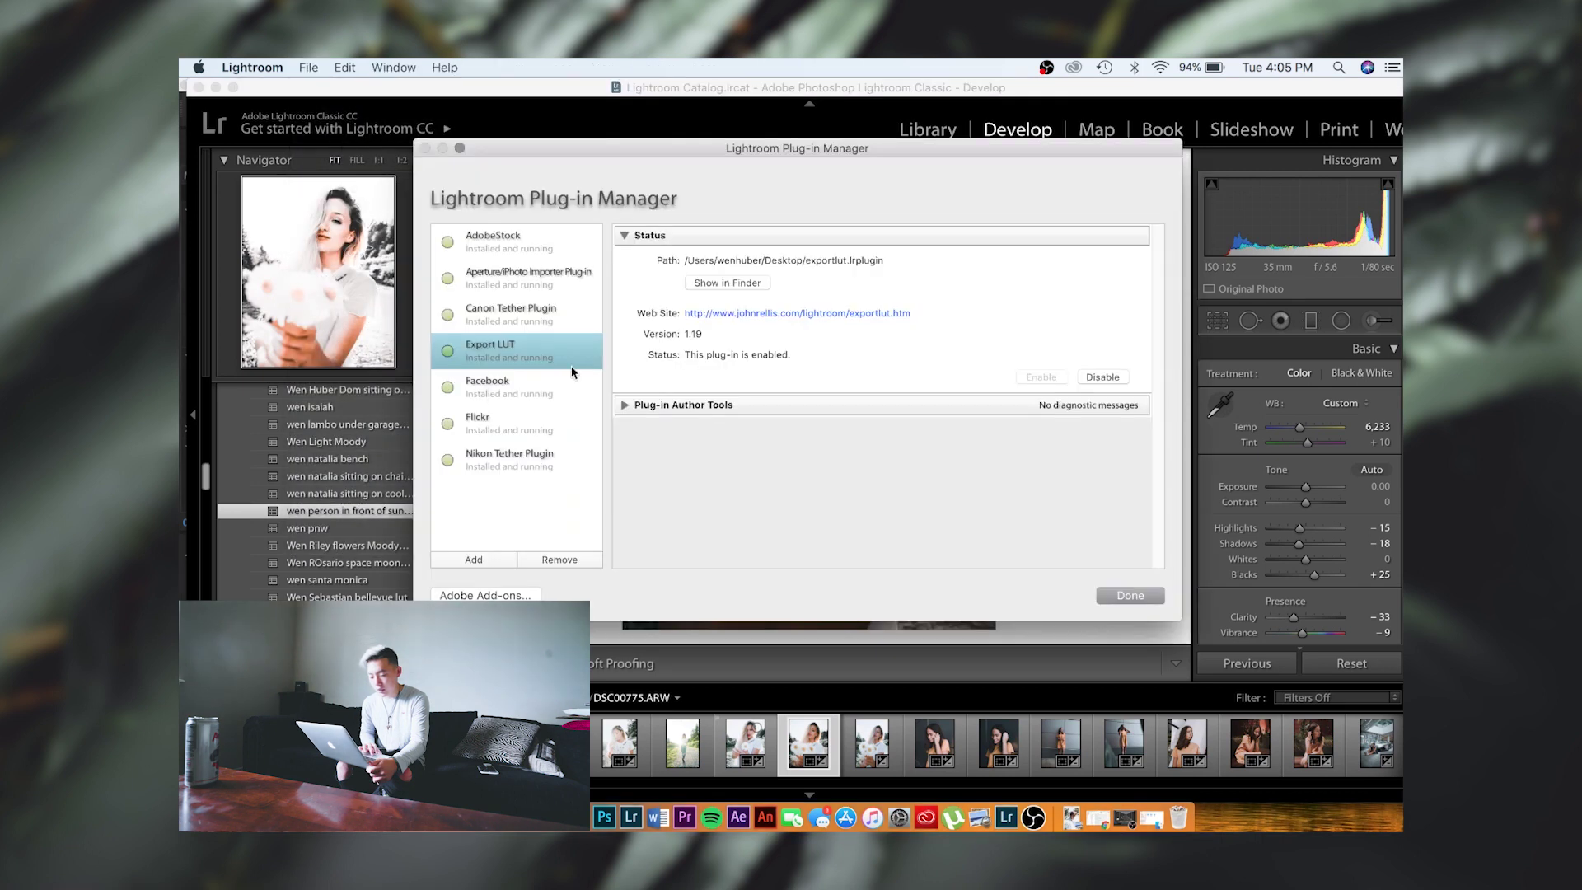
left_click(475, 560)
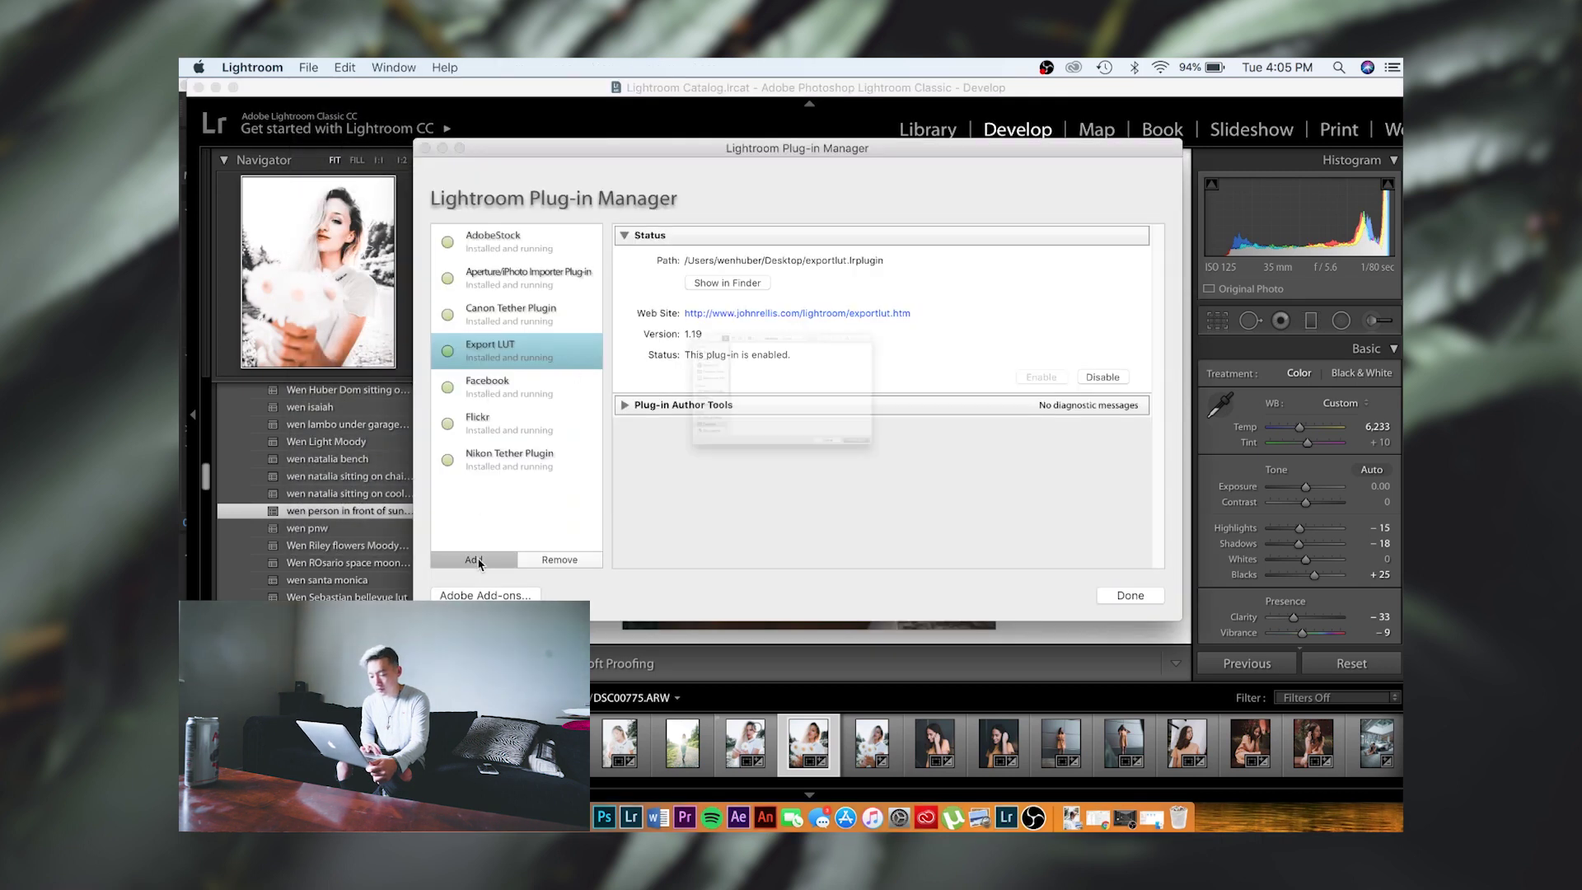
scroll(661, 375, "down", 3)
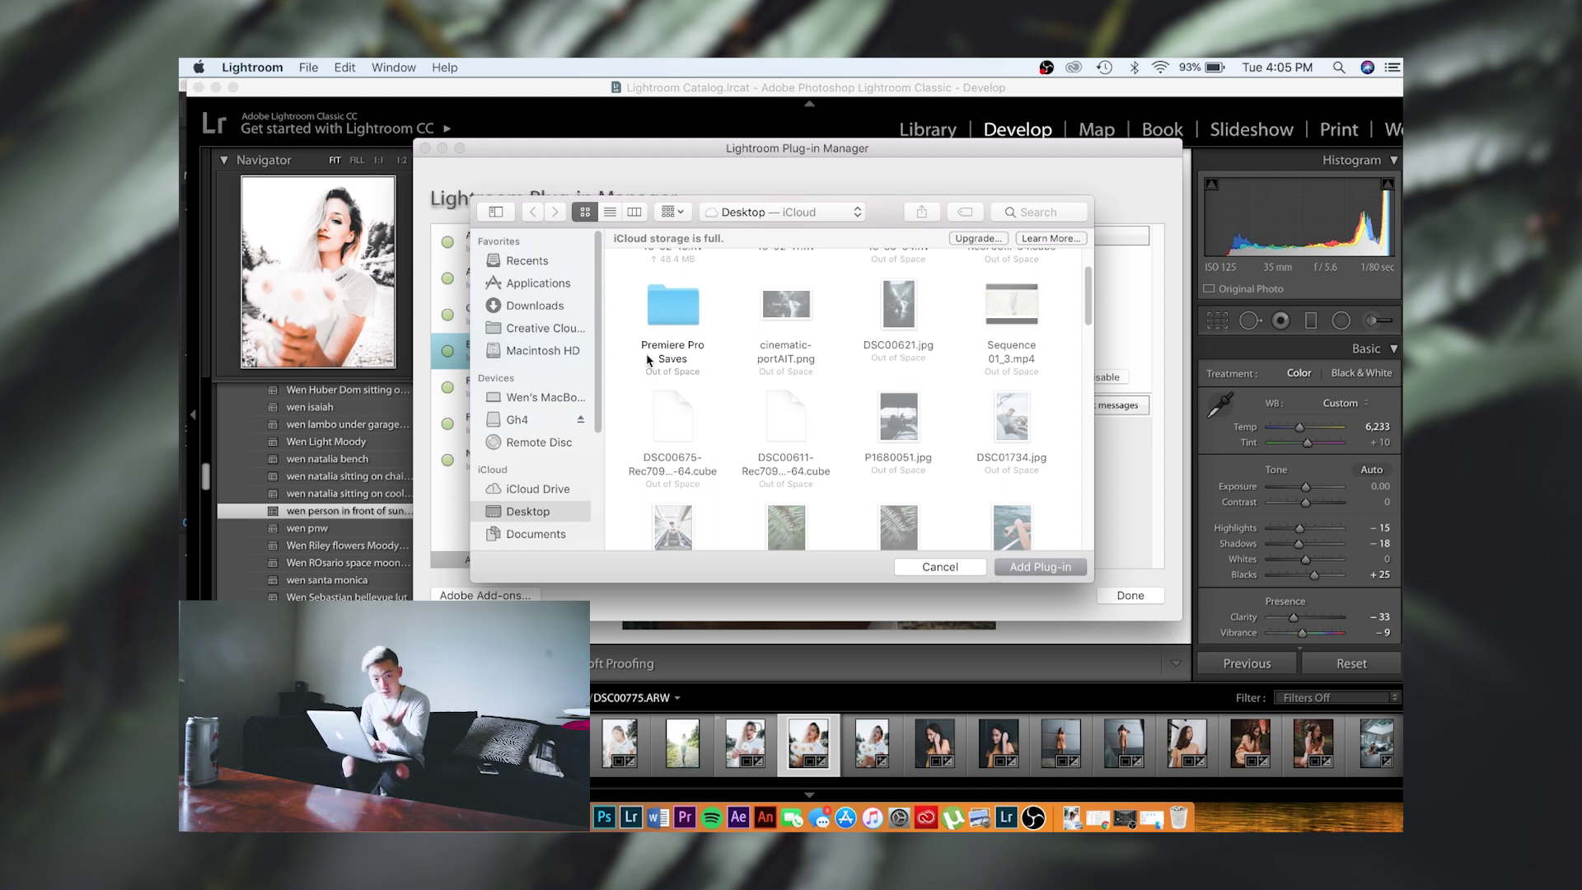
scroll(647, 357, "down", 5)
scroll(668, 360, "down", 10)
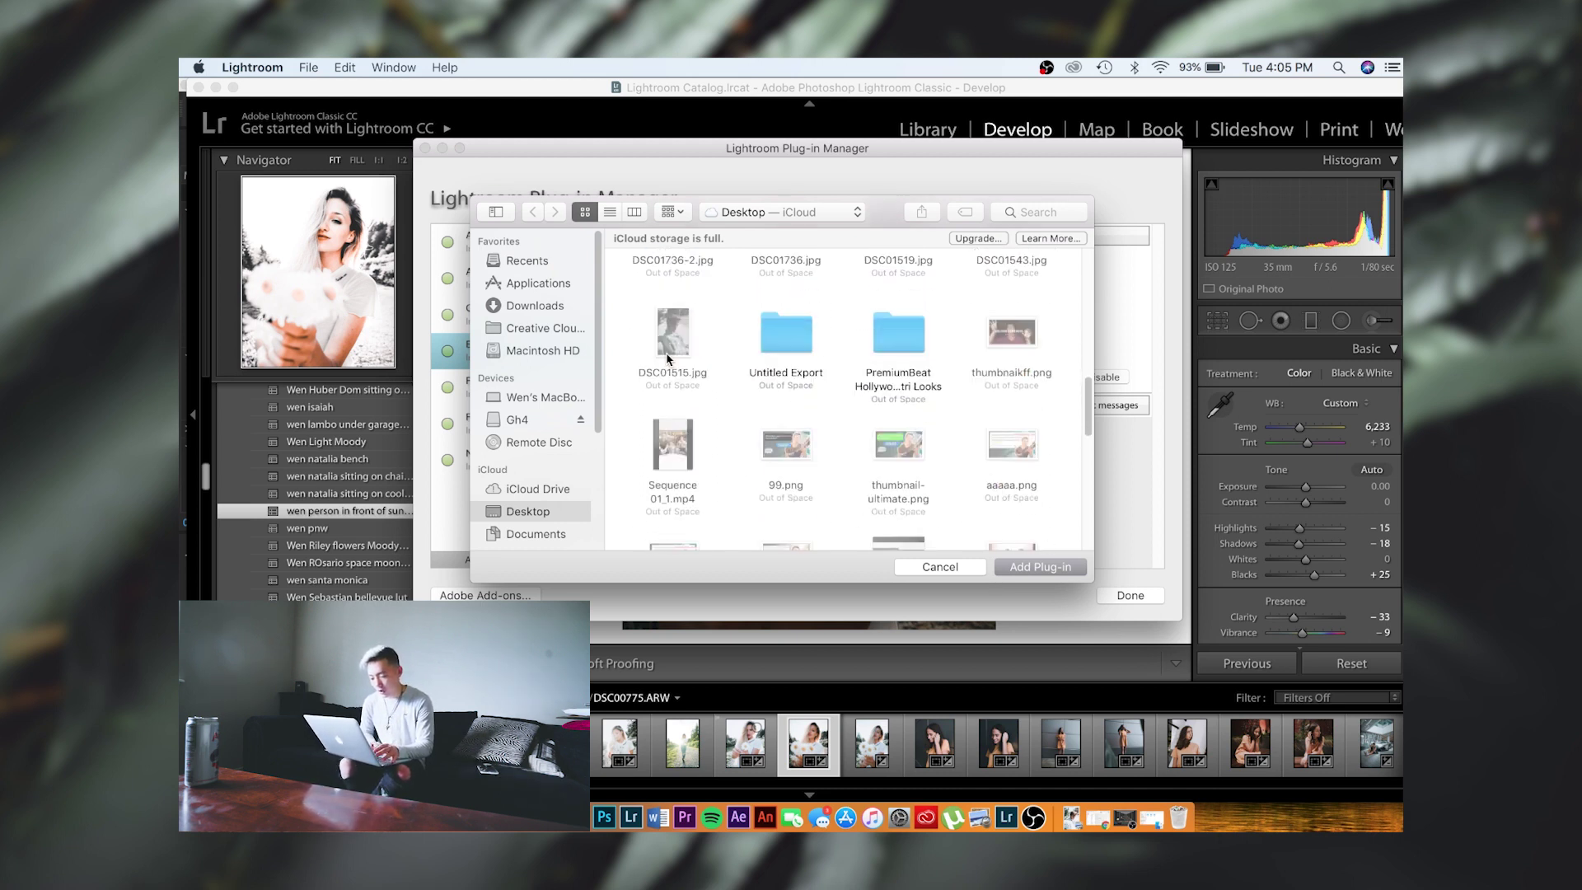
scroll(667, 359, "up", 5)
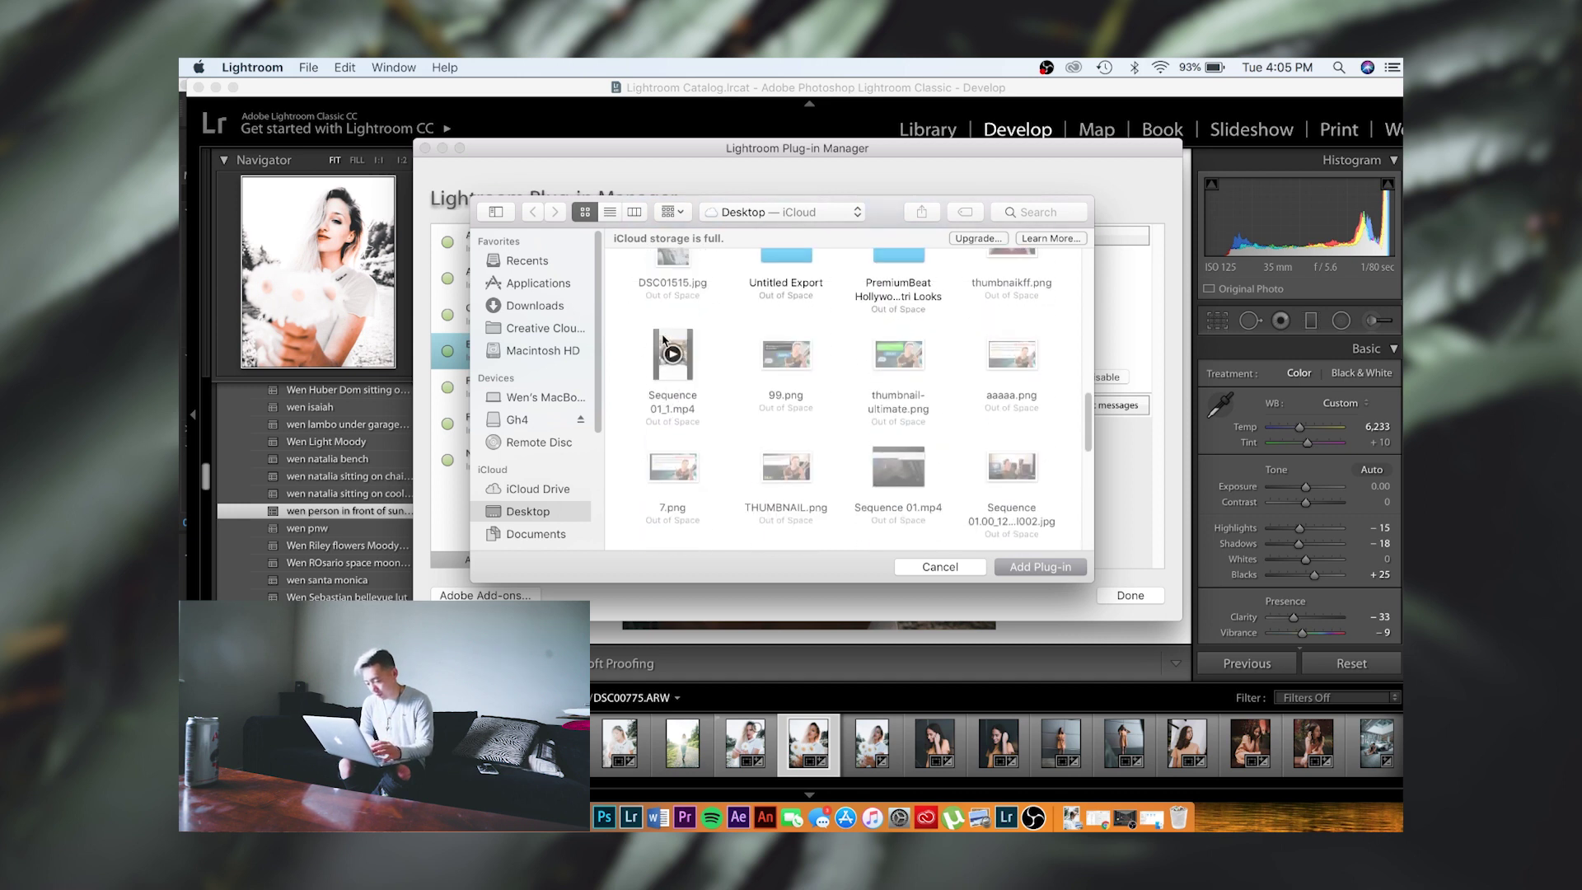
scroll(742, 371, "down", 3)
left_click(1020, 424)
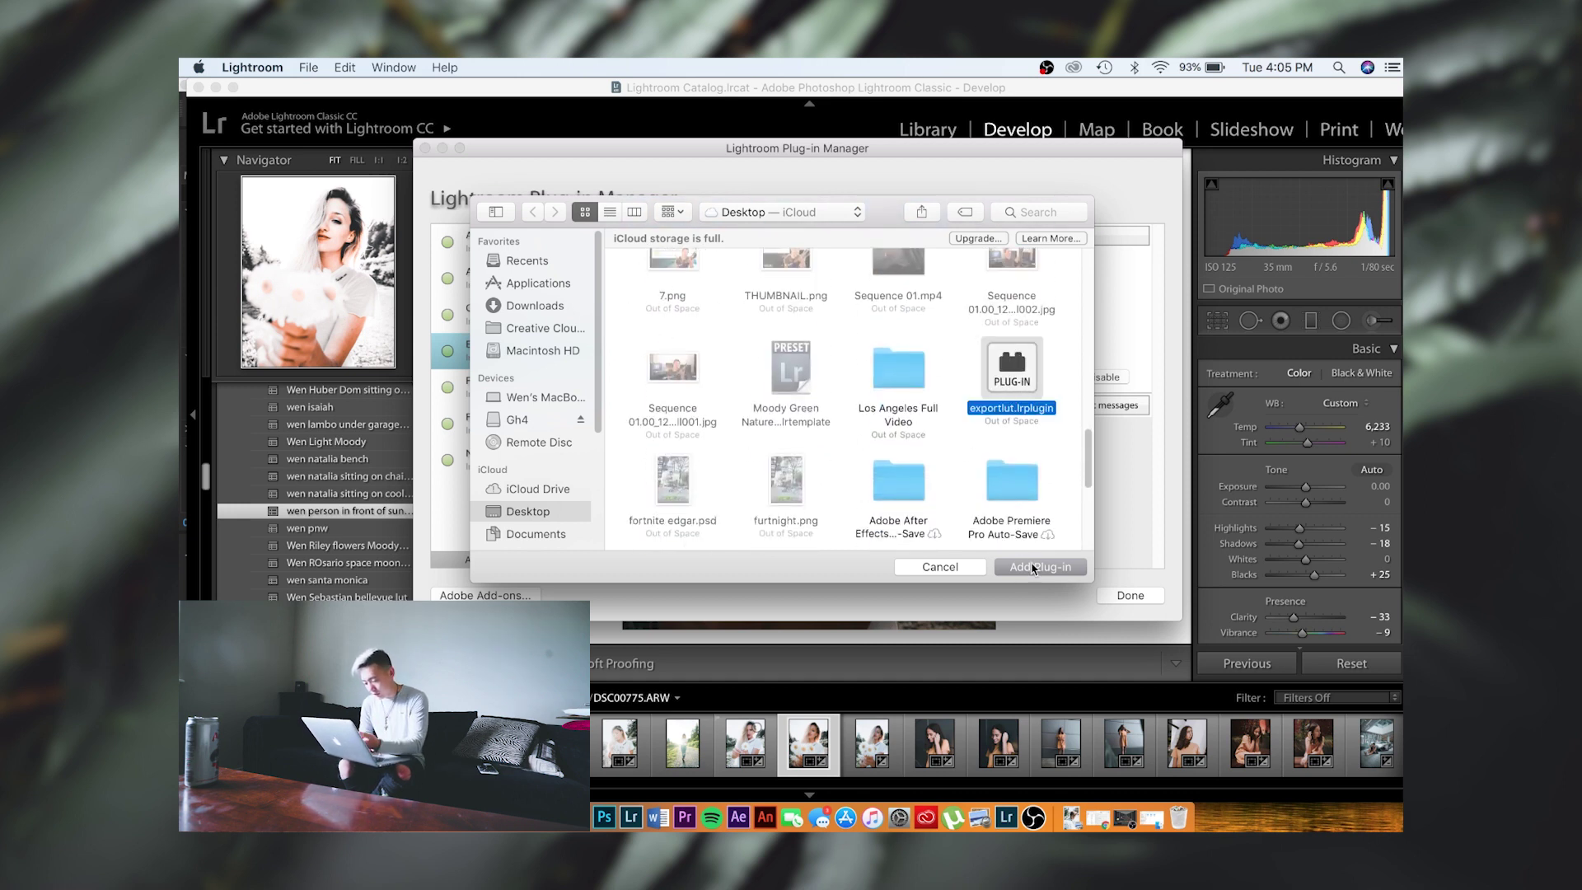
left_click(962, 563)
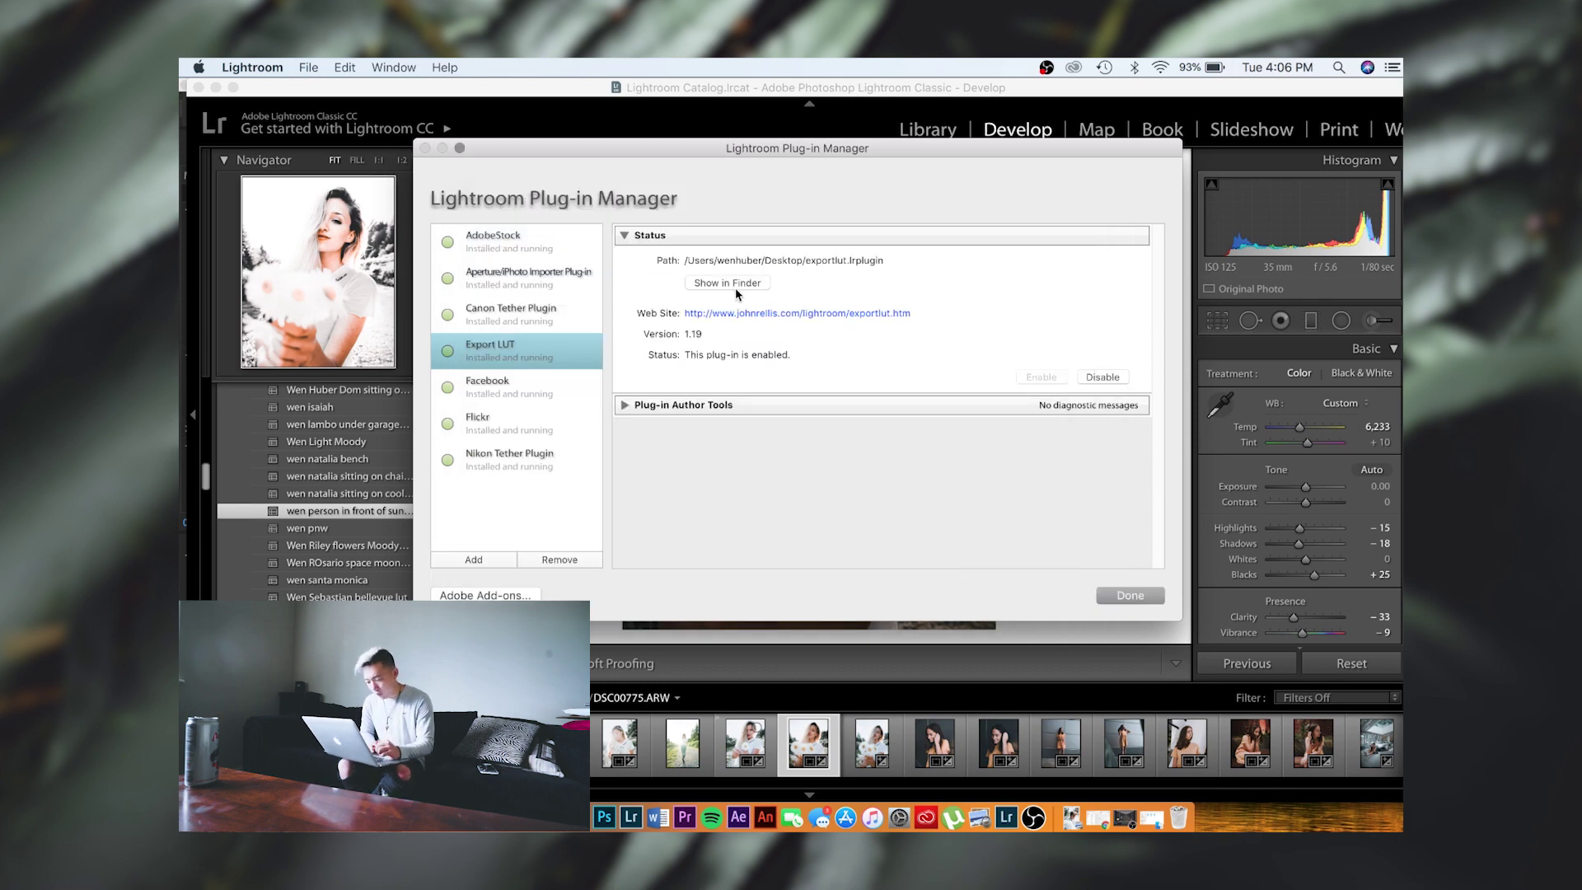
Step: Close the Plug-in Manager and launch File > Plug-in Extras > Export LUT for the selected photo
left_click(1127, 598)
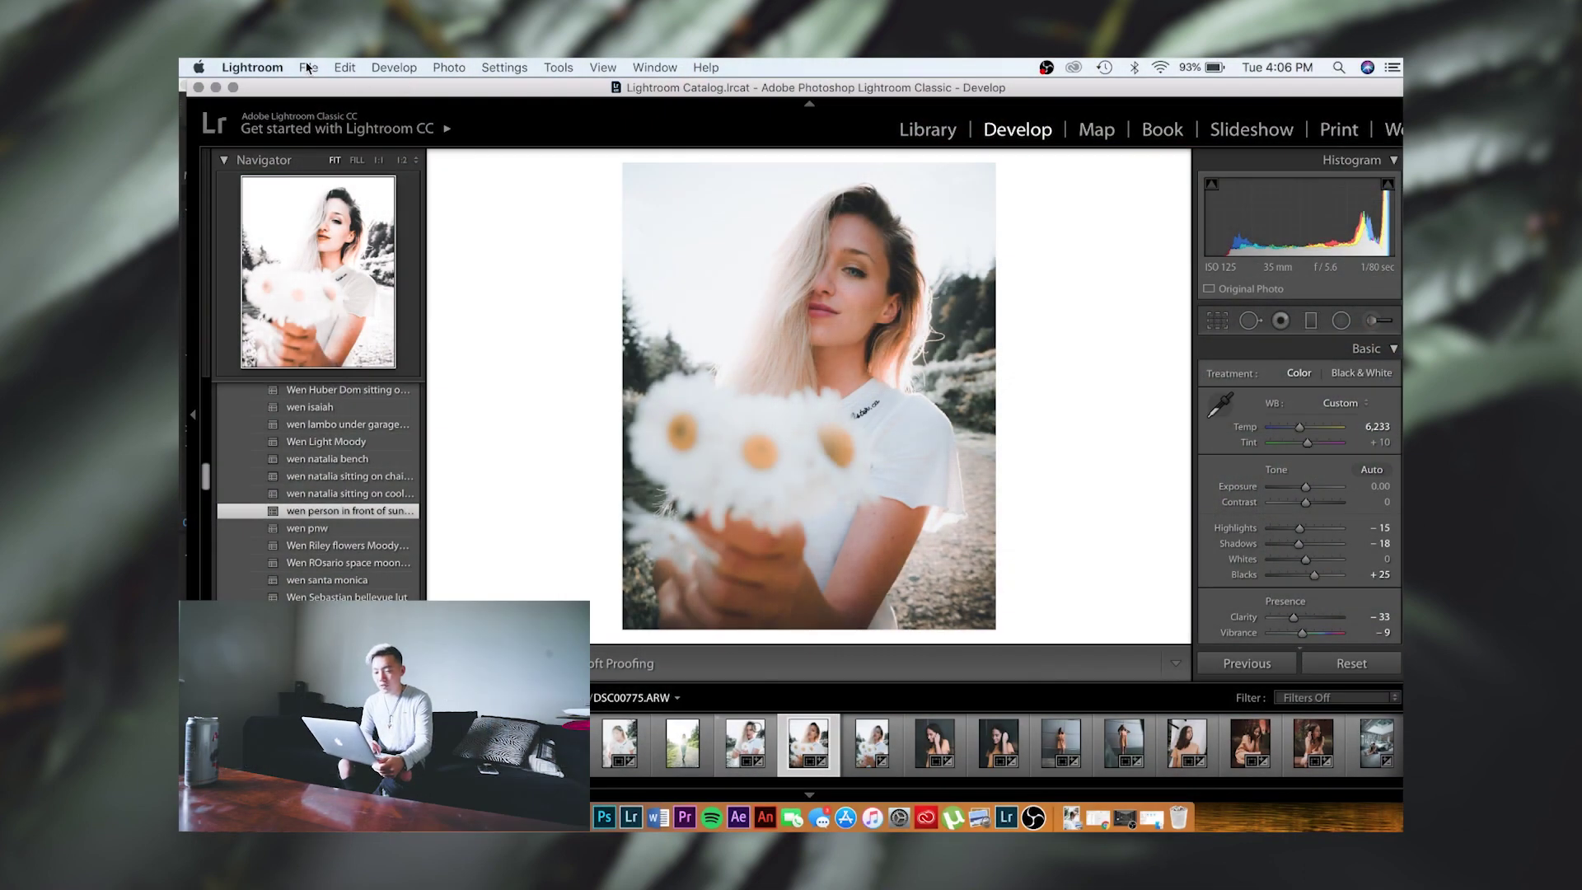
left_click(308, 68)
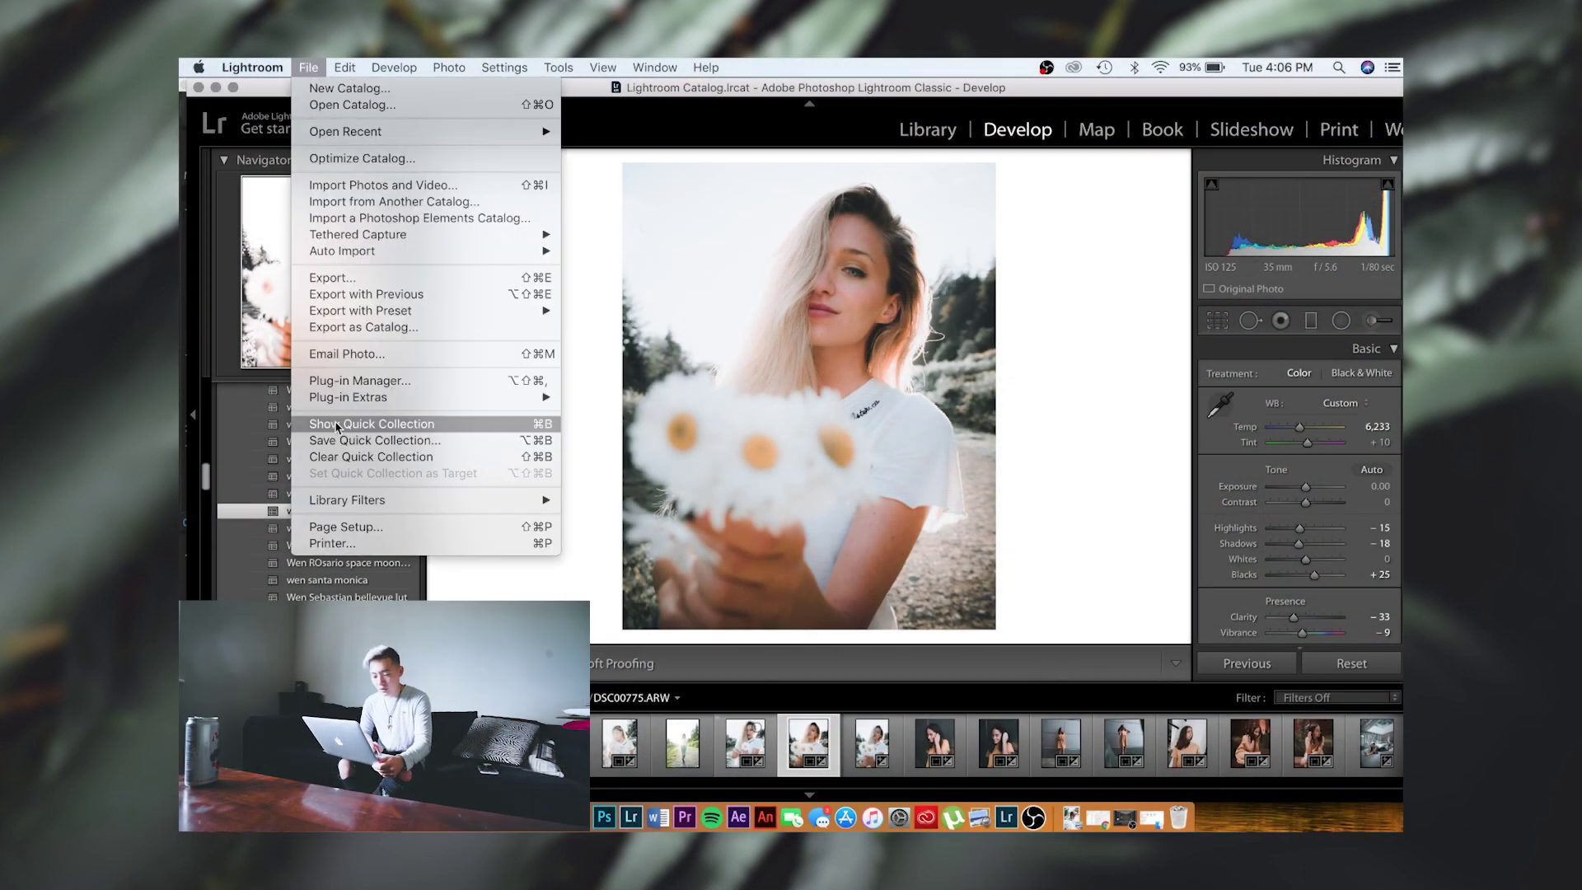
mouse_move(366, 397)
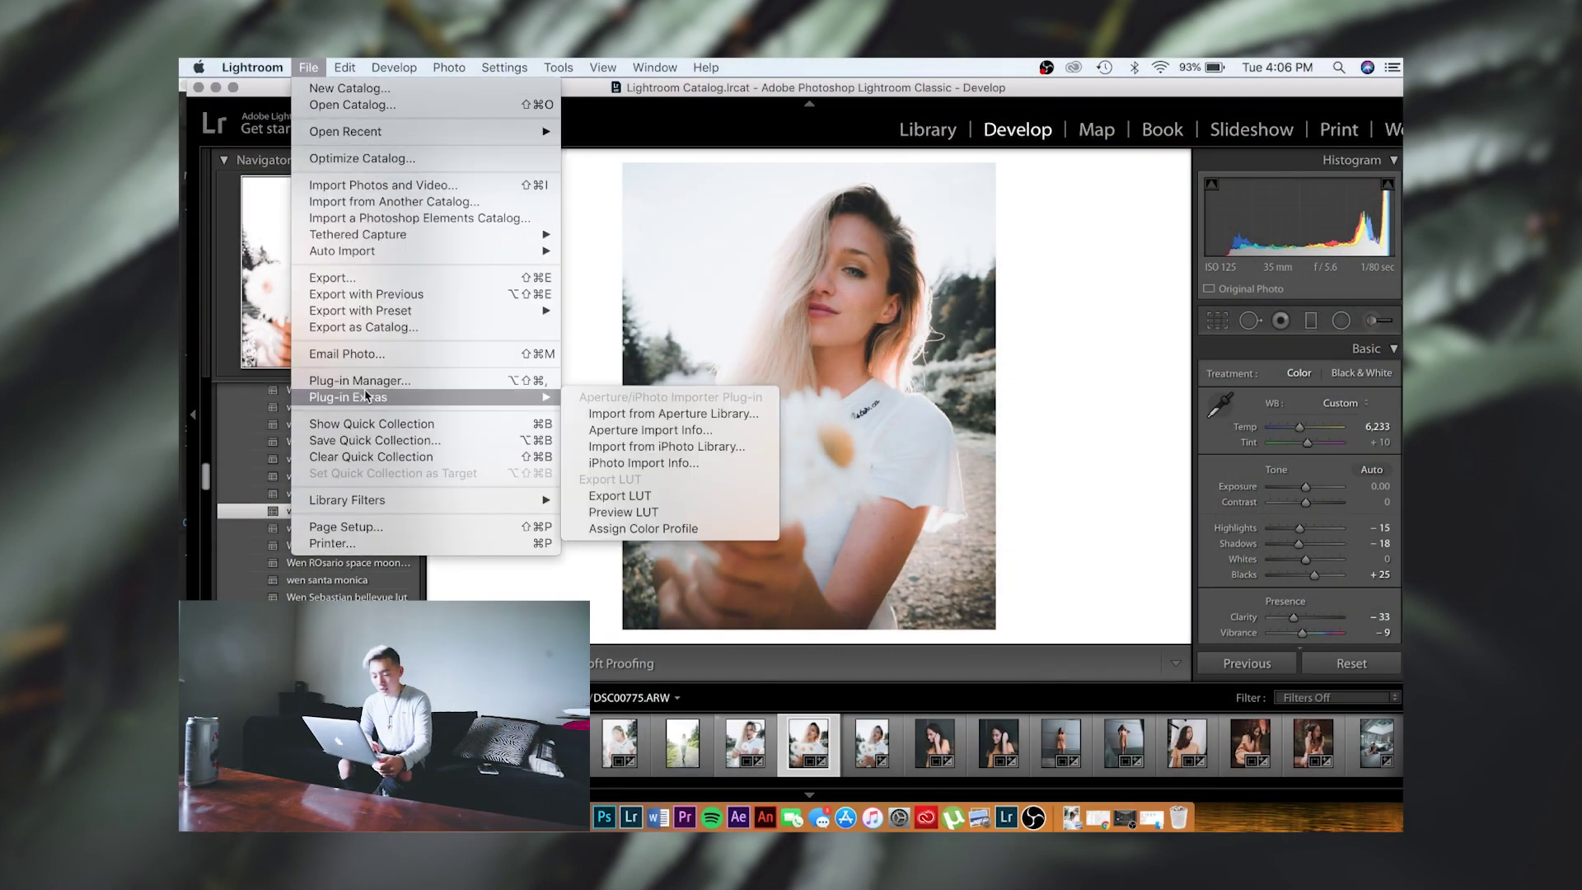
left_click(642, 496)
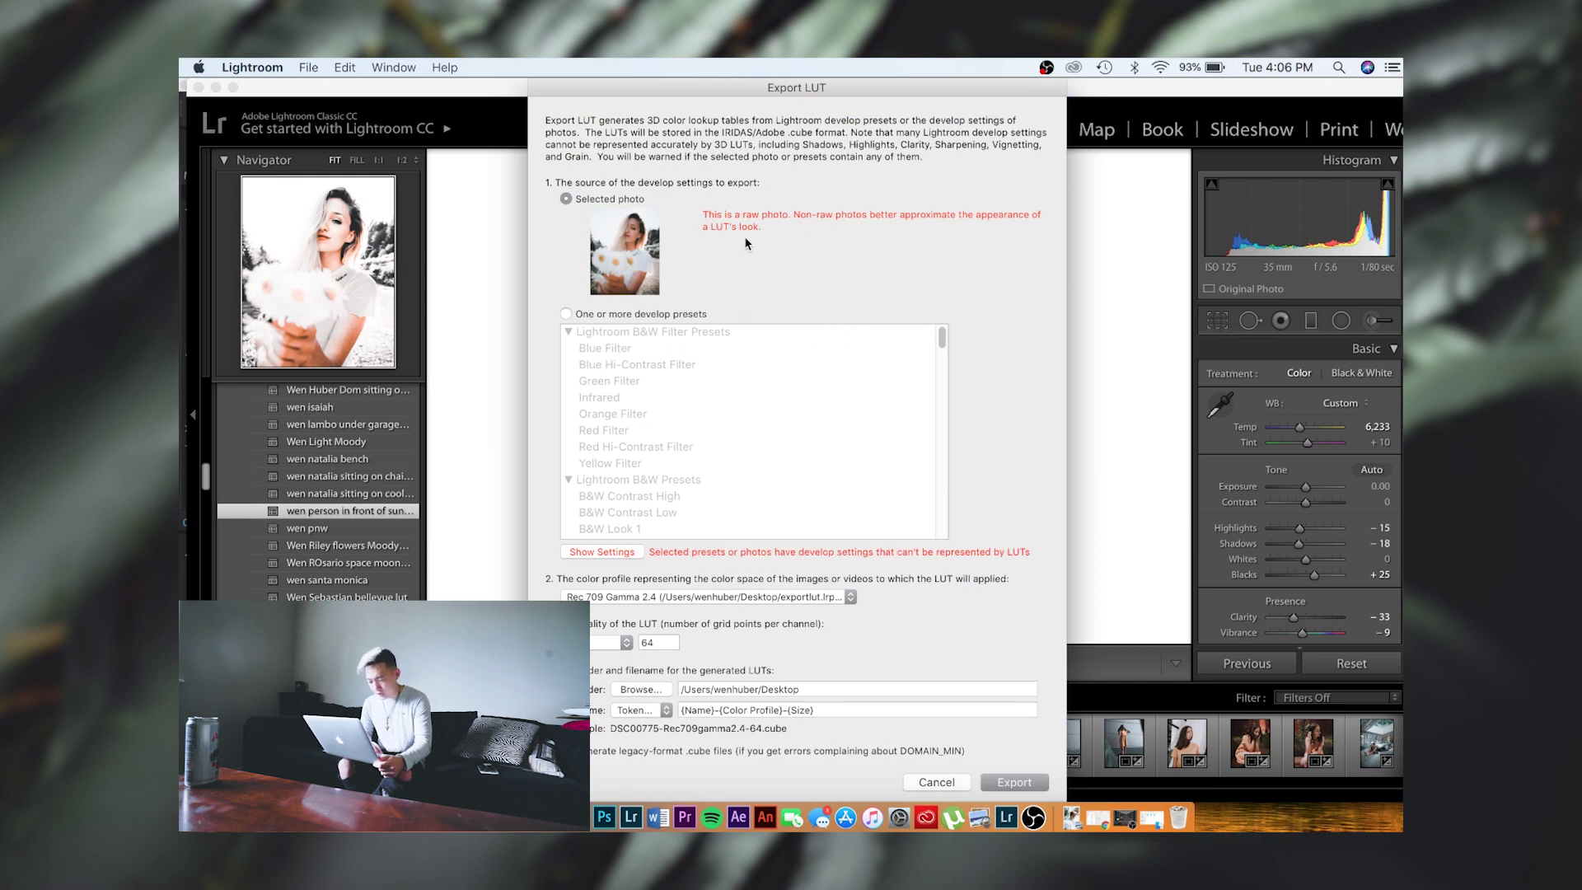
Step: Choose the middle LUT quality, name the file 'Bright and Sunny', and export it to the Desktop
left_click(606, 647)
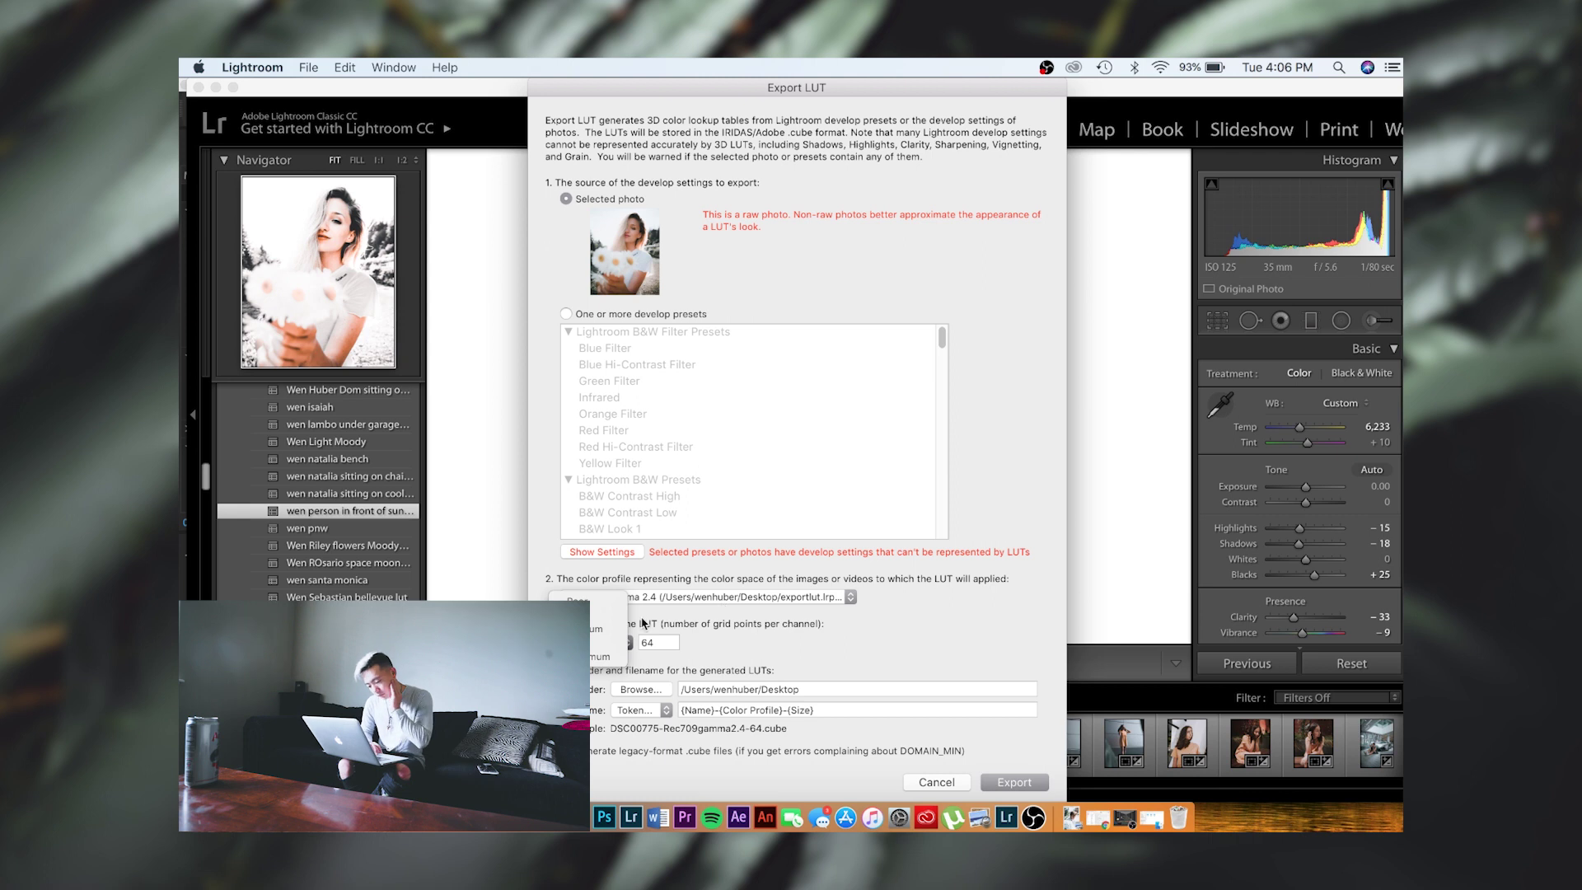
left_click(595, 644)
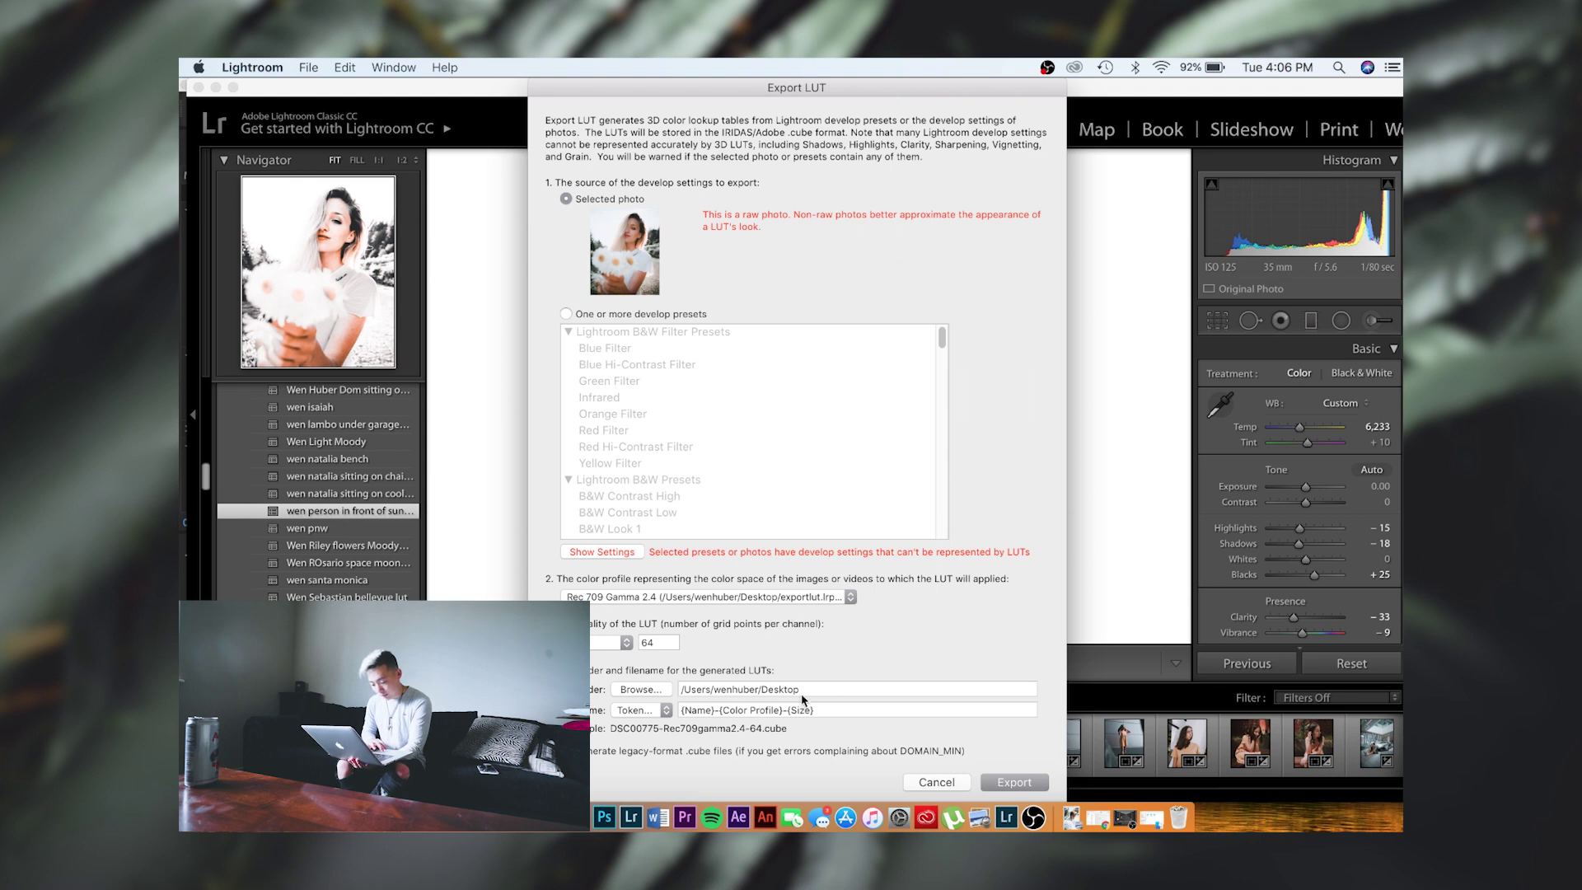
triple_click(822, 710)
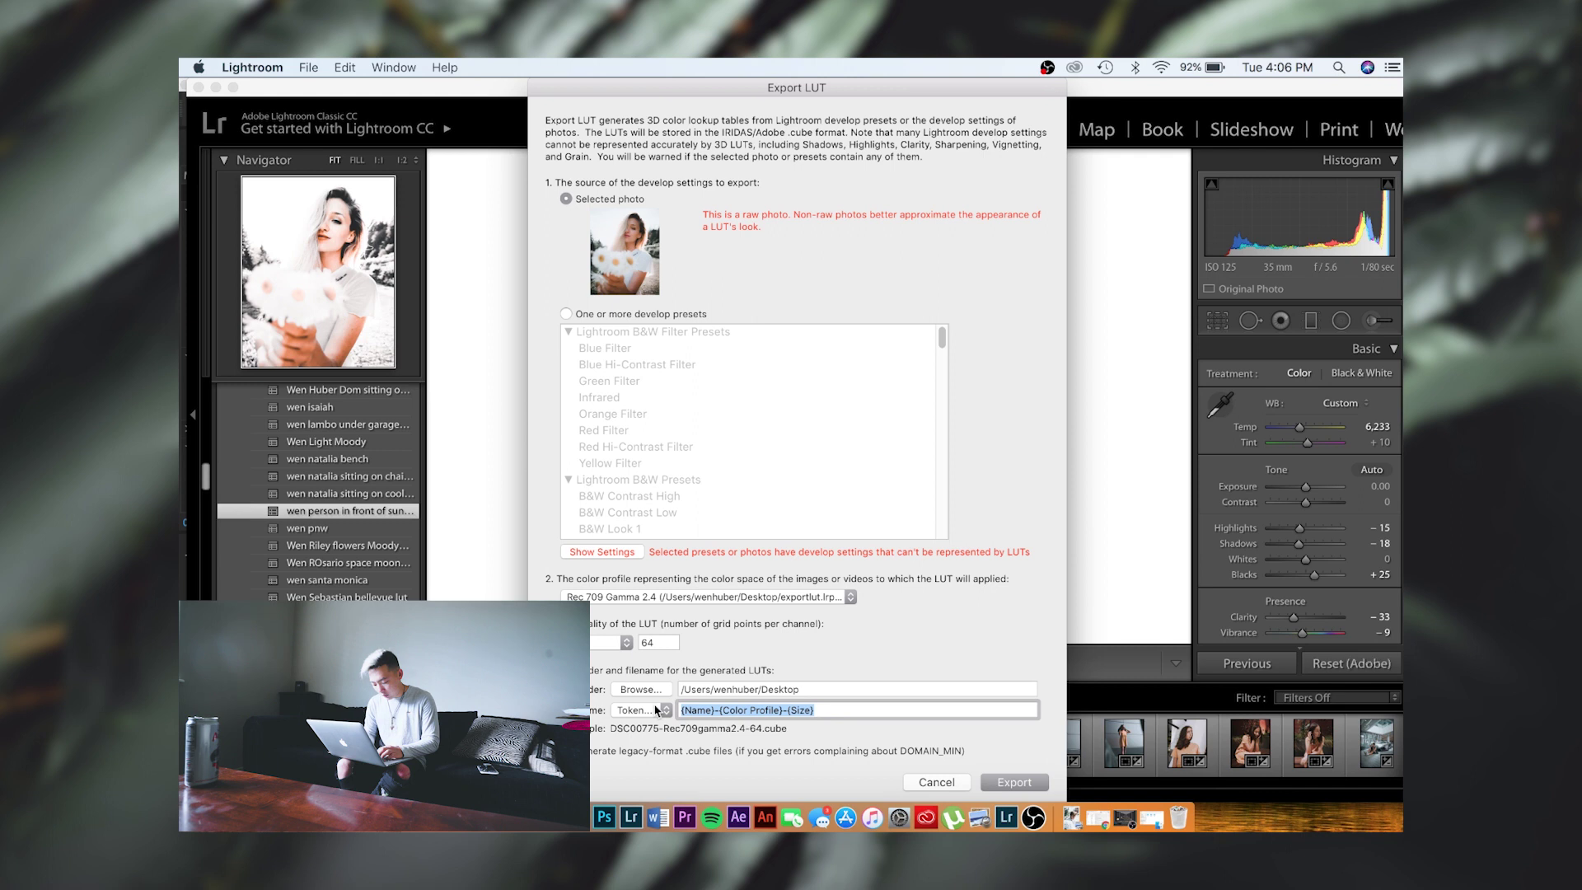
type("Bright ")
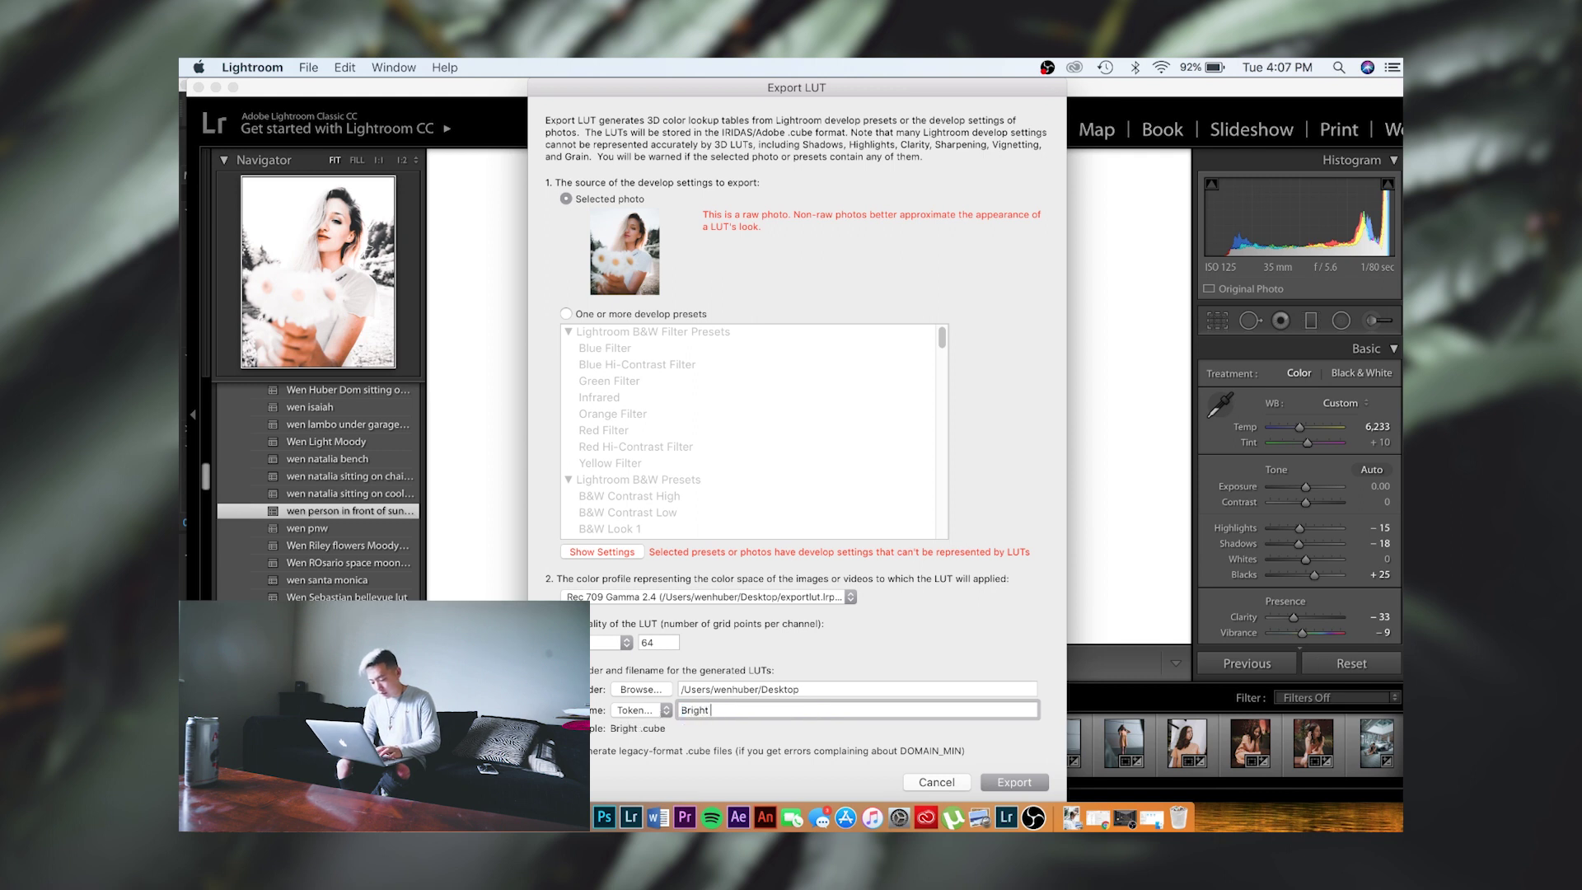
type("and Sunny")
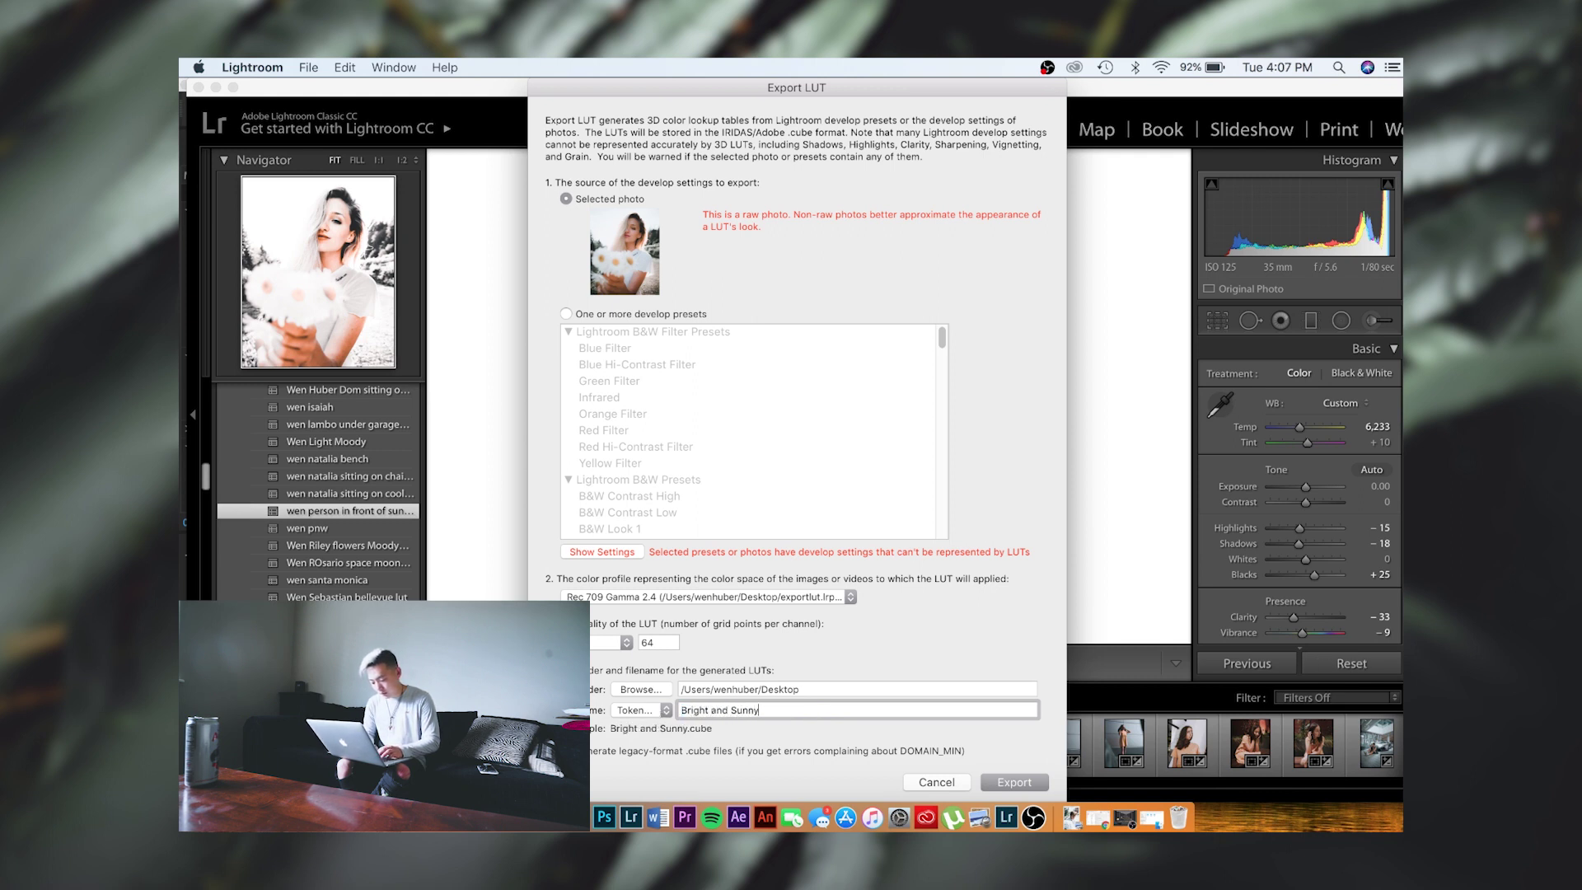
left_click(1002, 783)
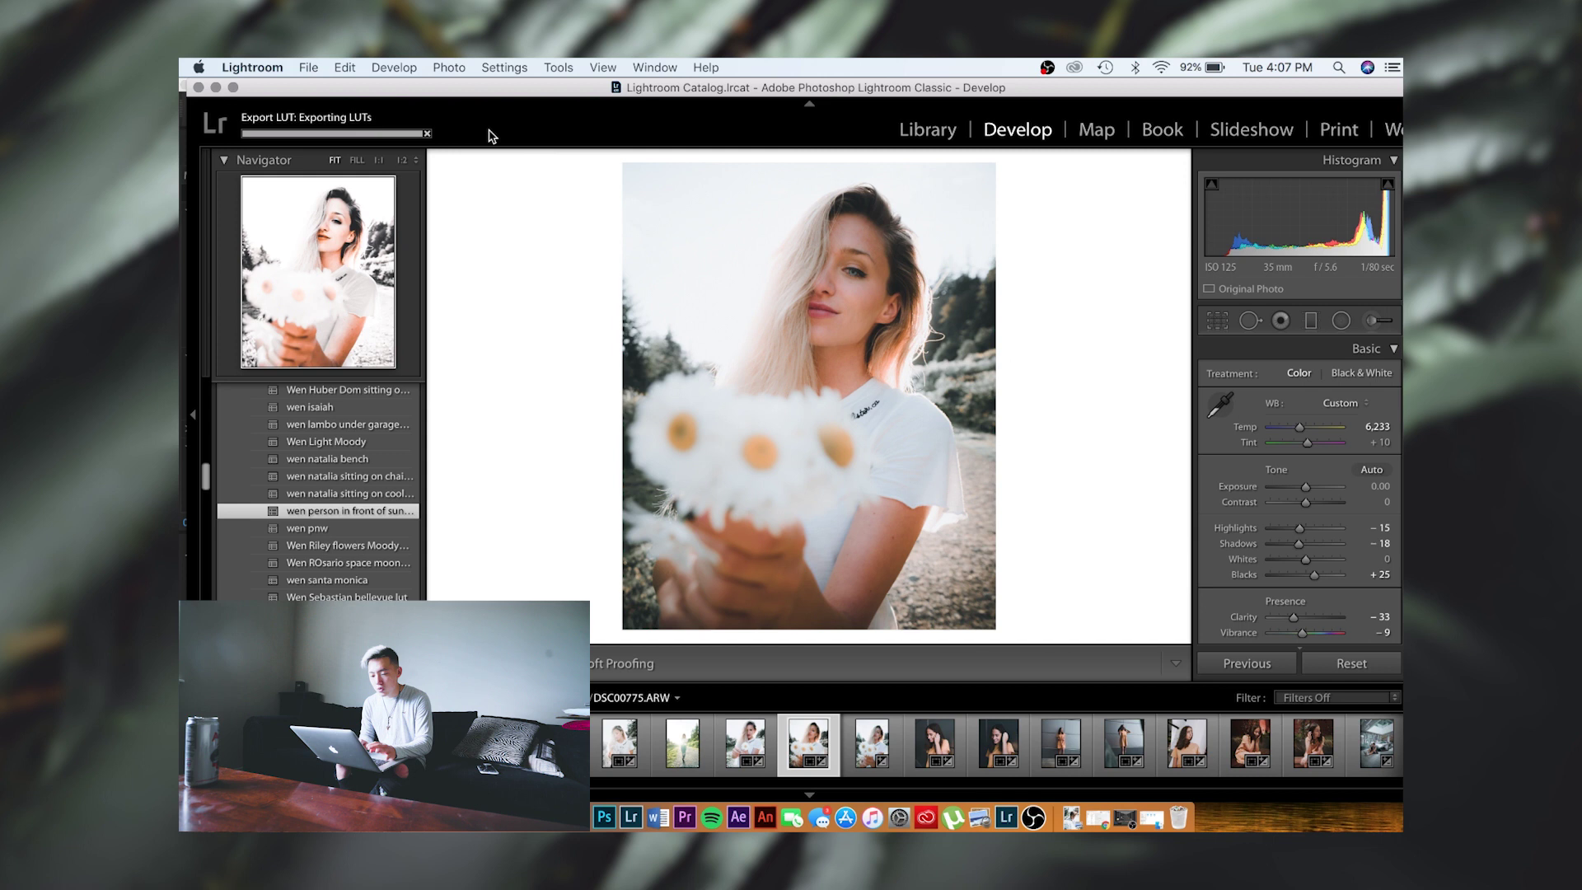
Step: In Premiere Pro, play the sequence clip and bring up the Lumetri Color panel
key("super+Tab")
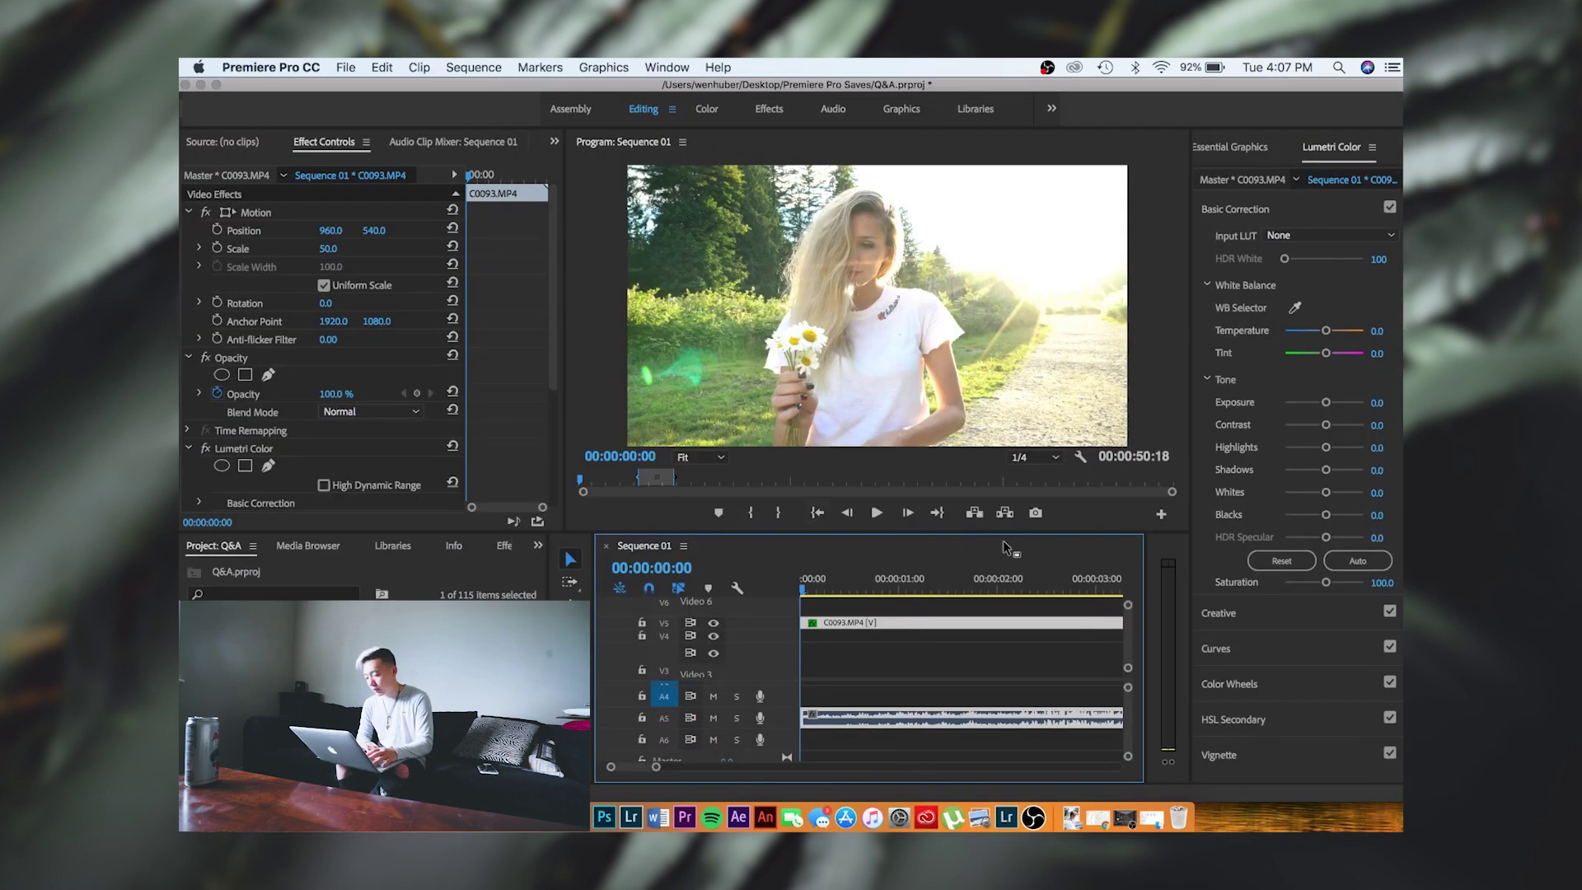
key("space")
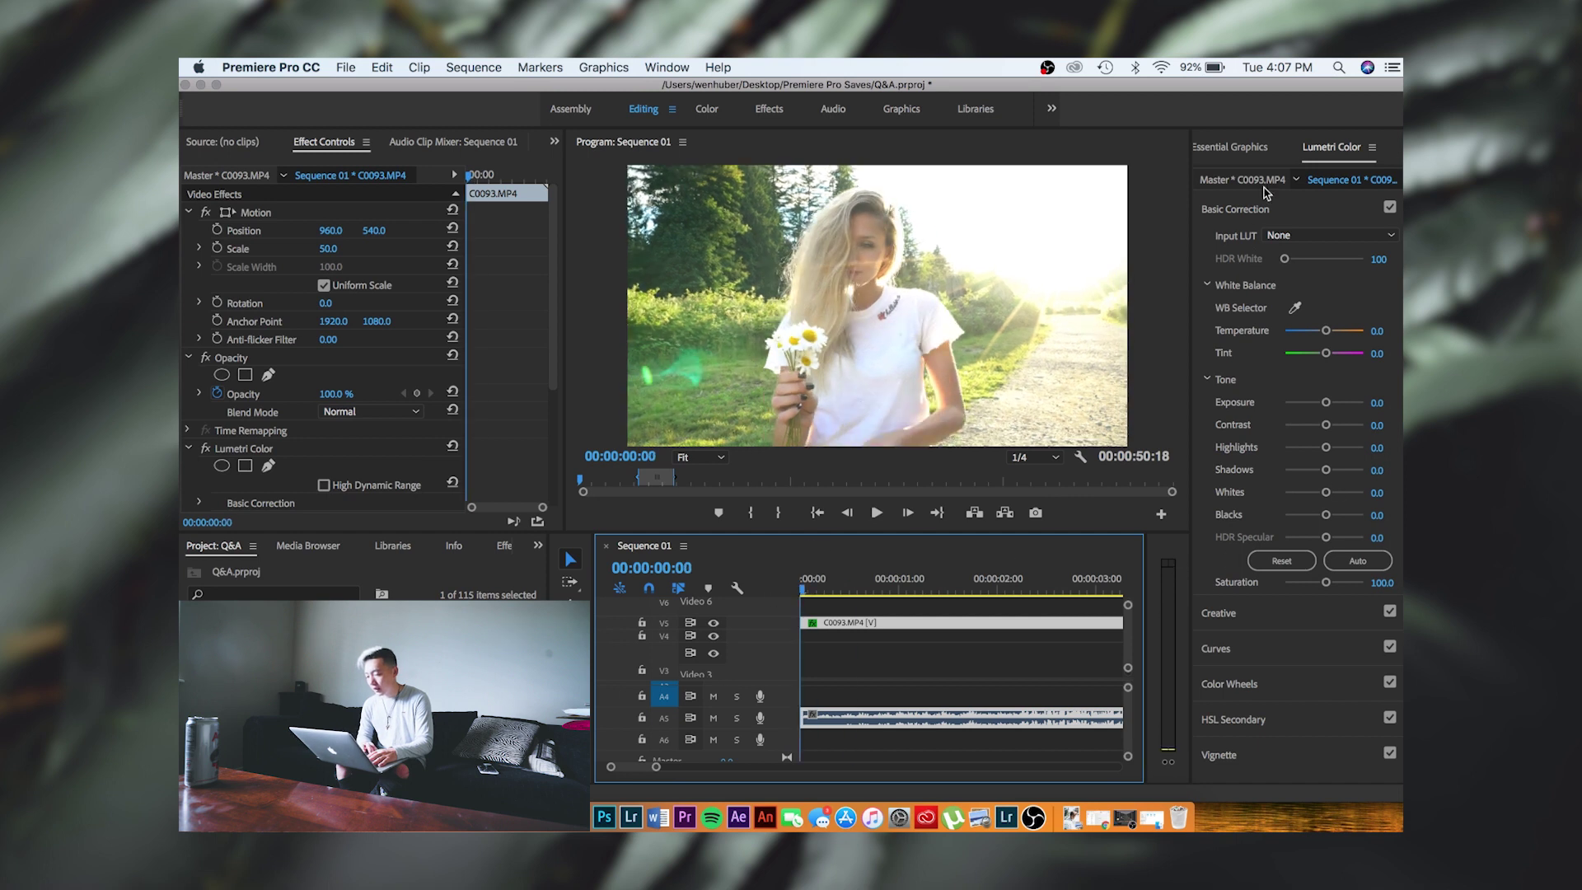
left_click(1240, 148)
left_click(1343, 148)
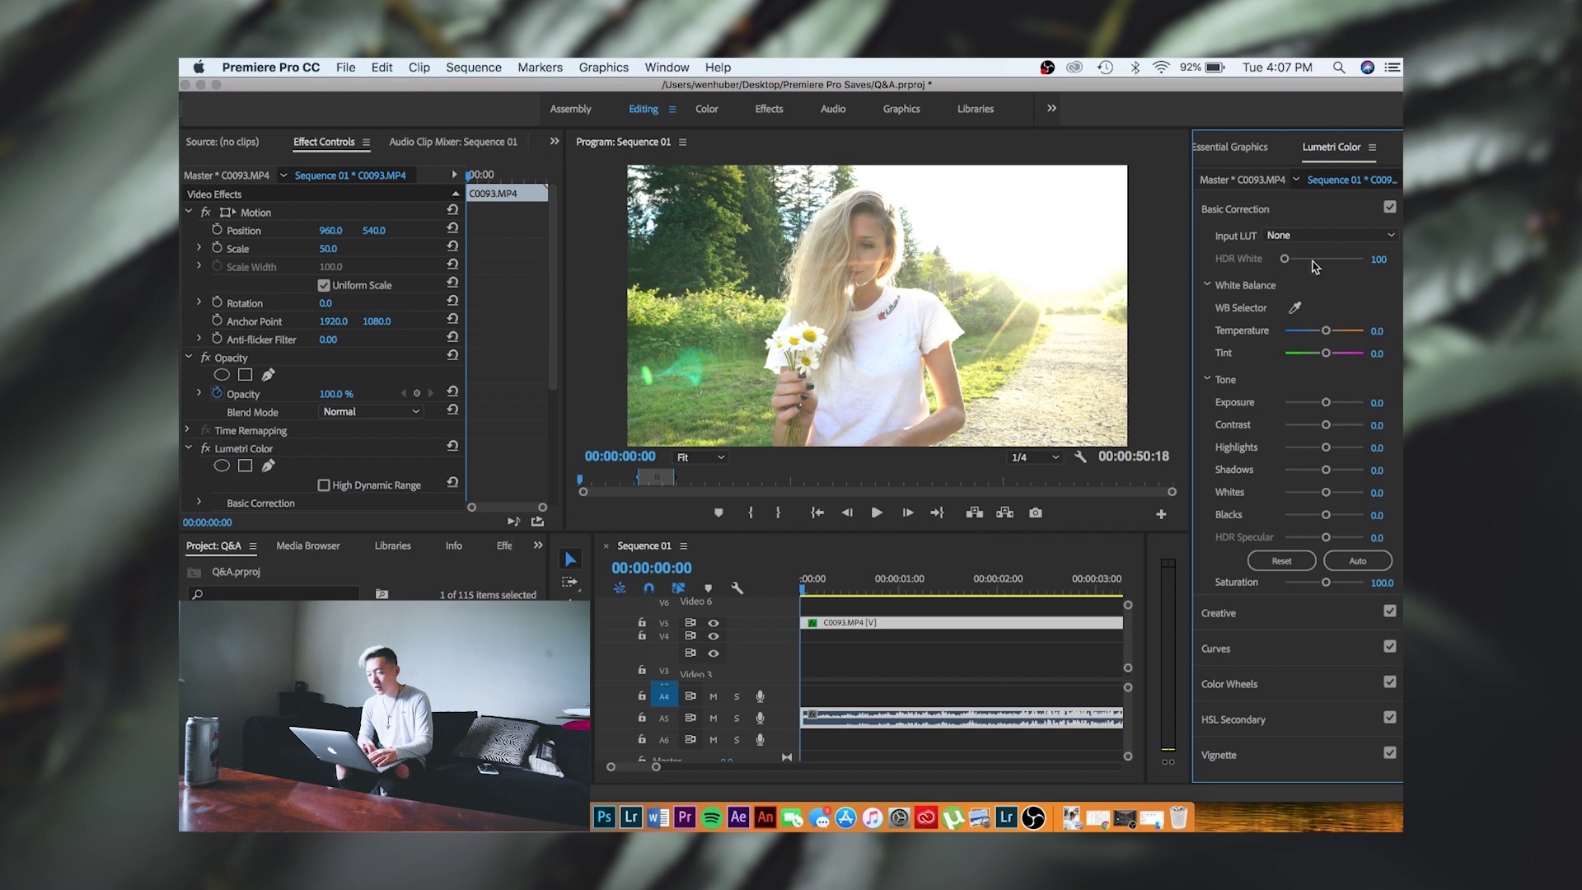
left_click(663, 68)
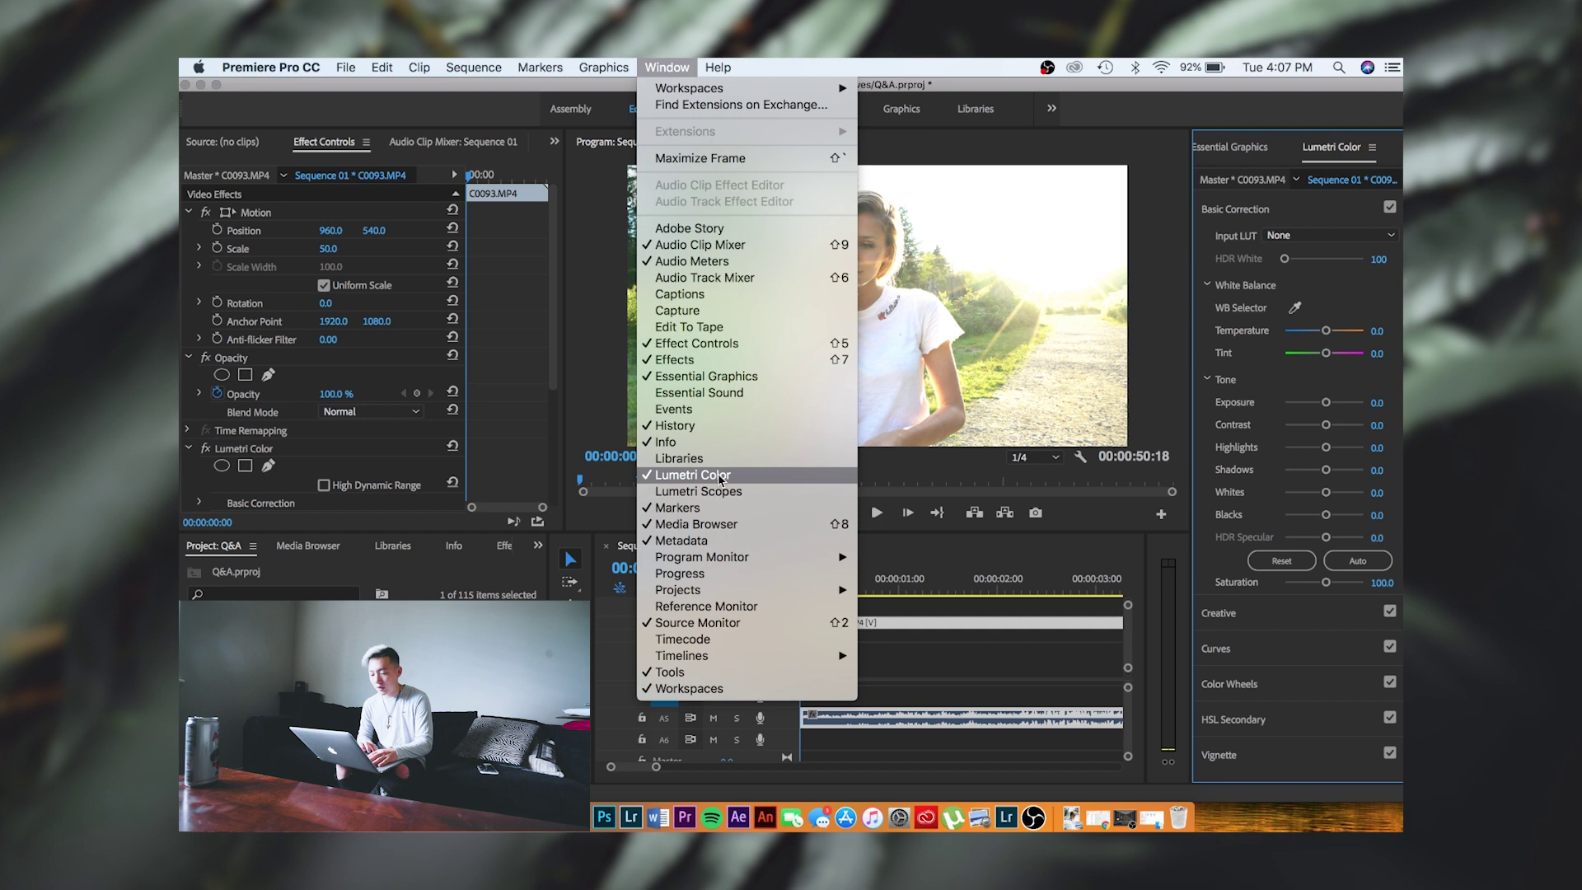
left_click(1273, 627)
Step: Load Bright and Sunny.cube as the Creative Look via Browse
left_click(1286, 619)
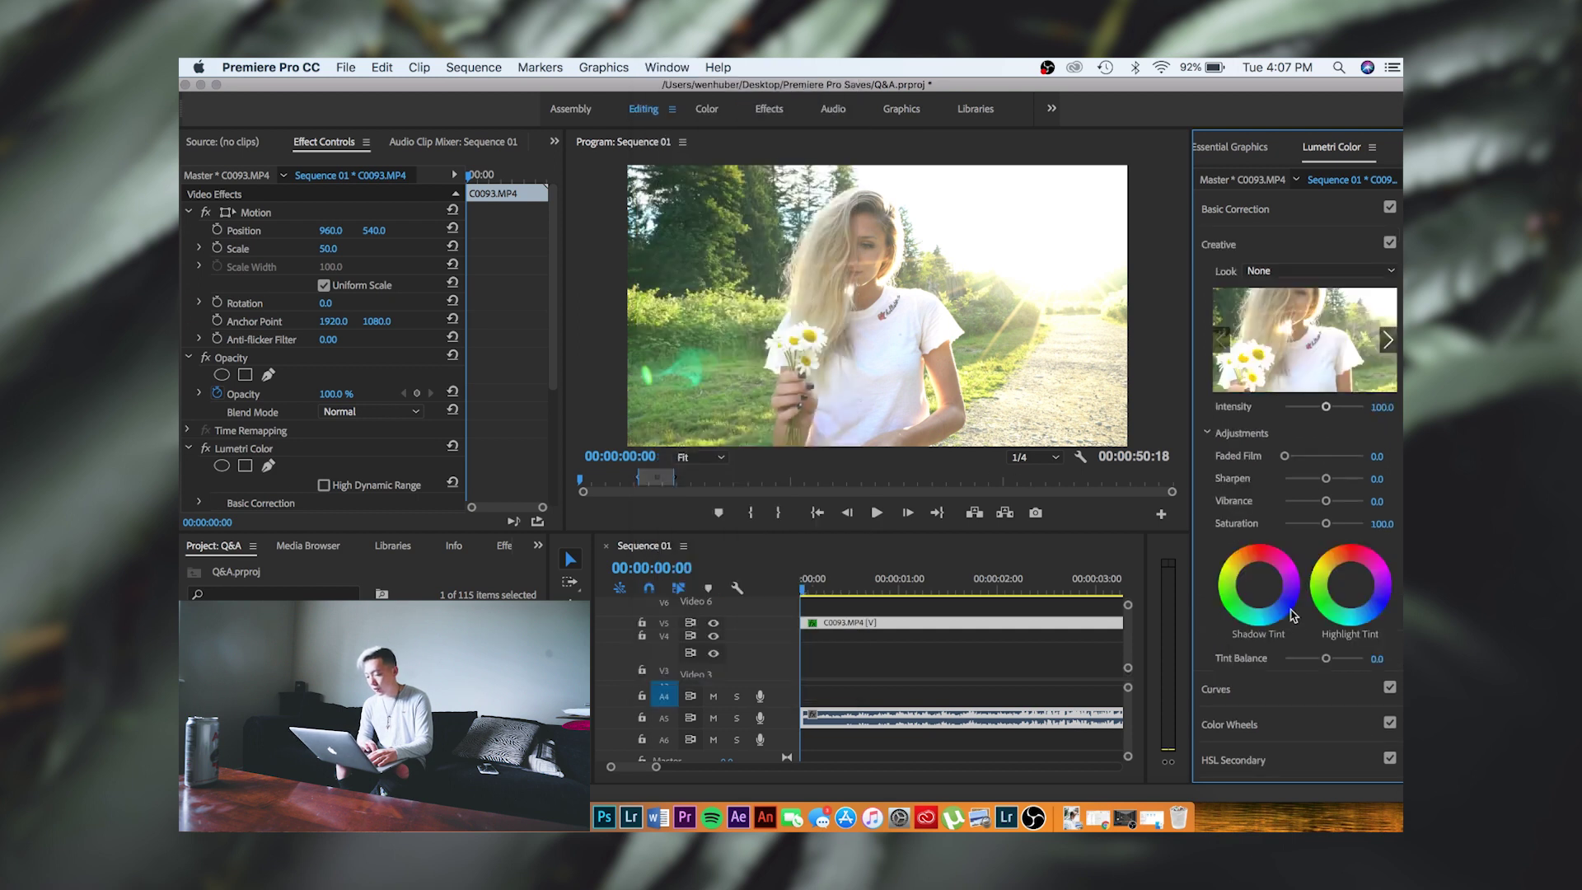
left_click(1295, 280)
left_click(1119, 321)
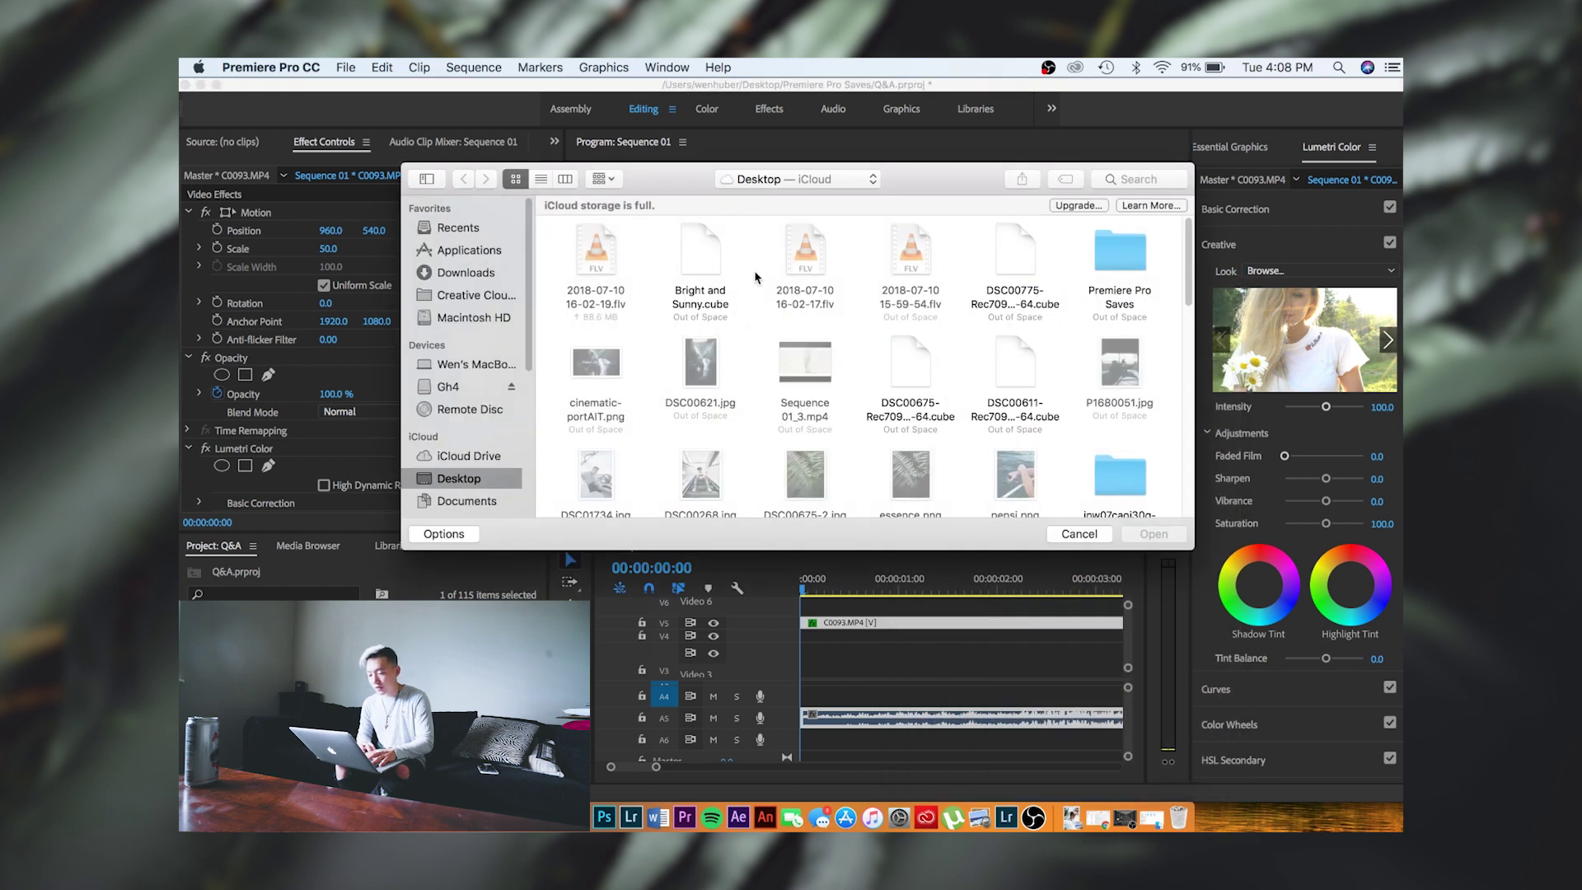
left_click(707, 270)
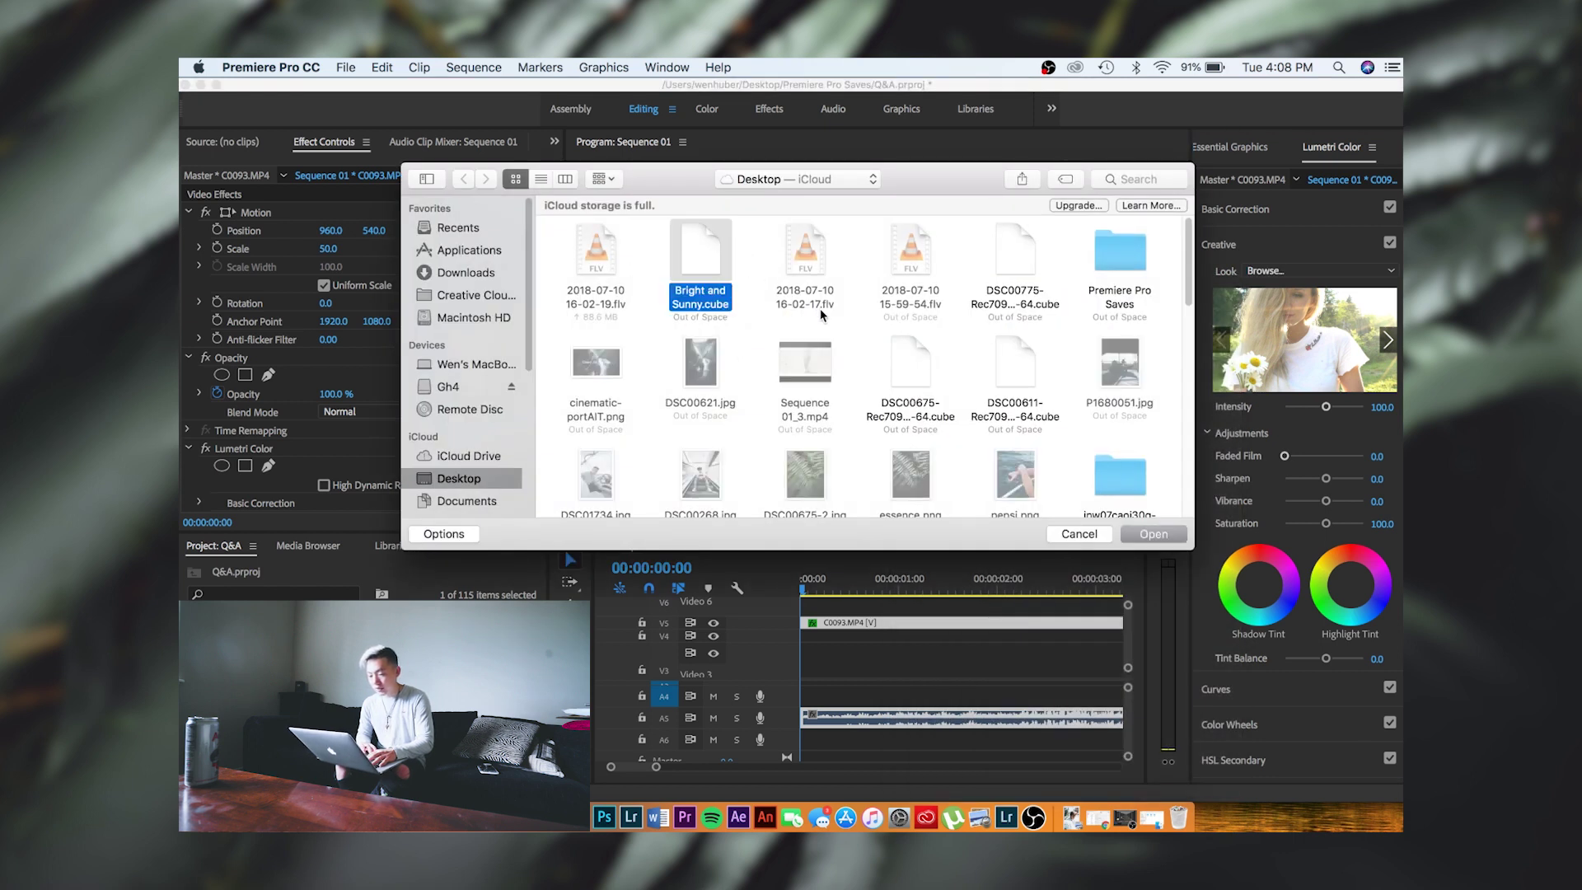
left_click(1171, 532)
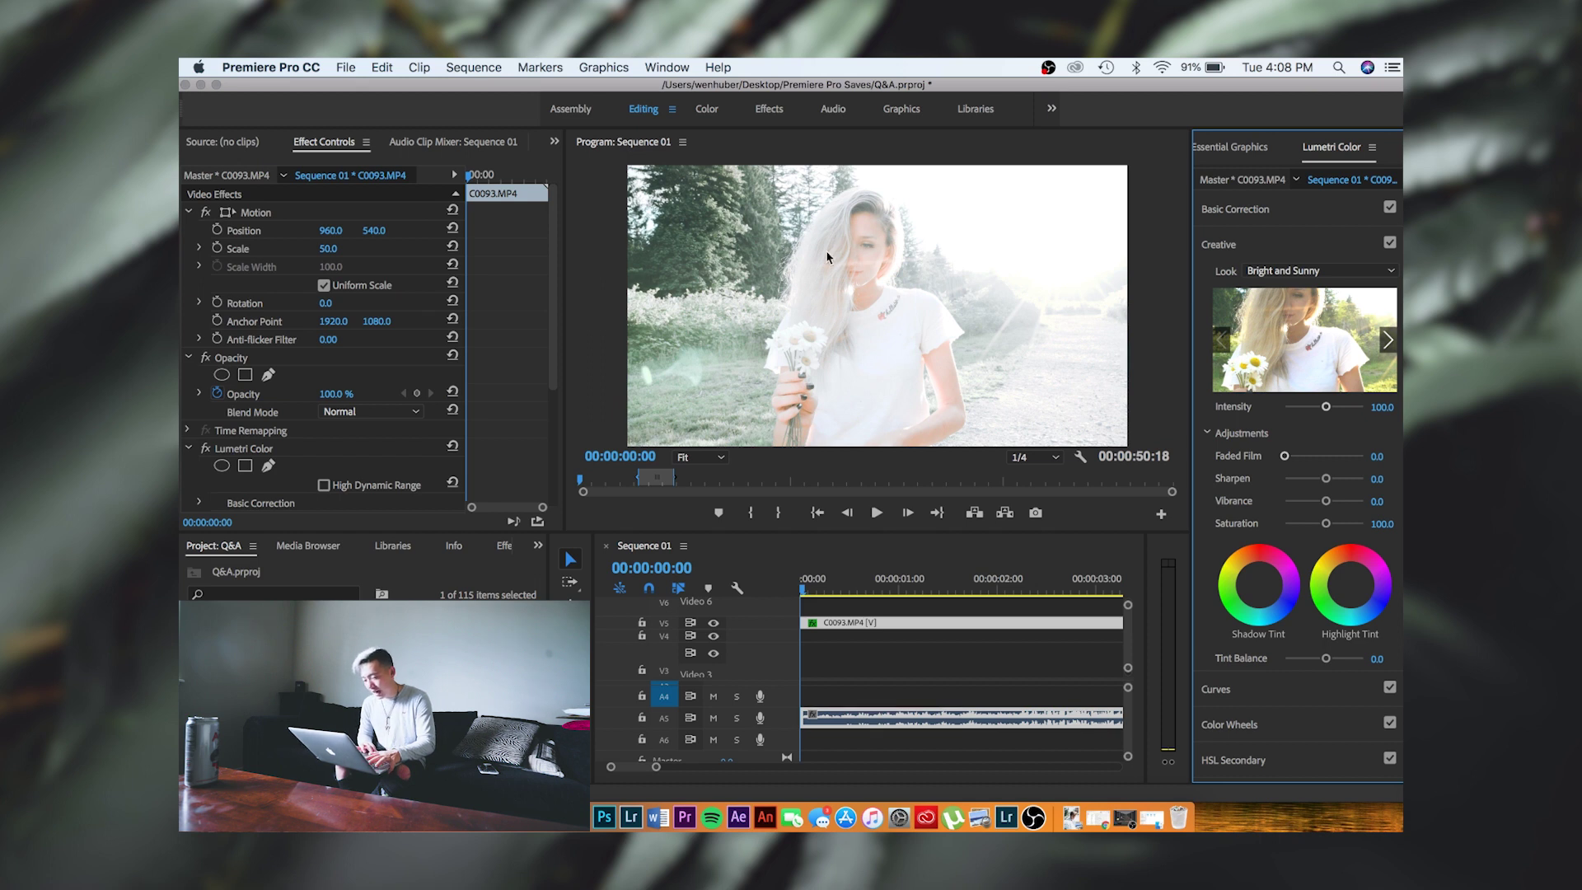
Step: In Basic Correction, lower Exposure to -1.1 and raise Contrast to 41.3
left_click(1251, 215)
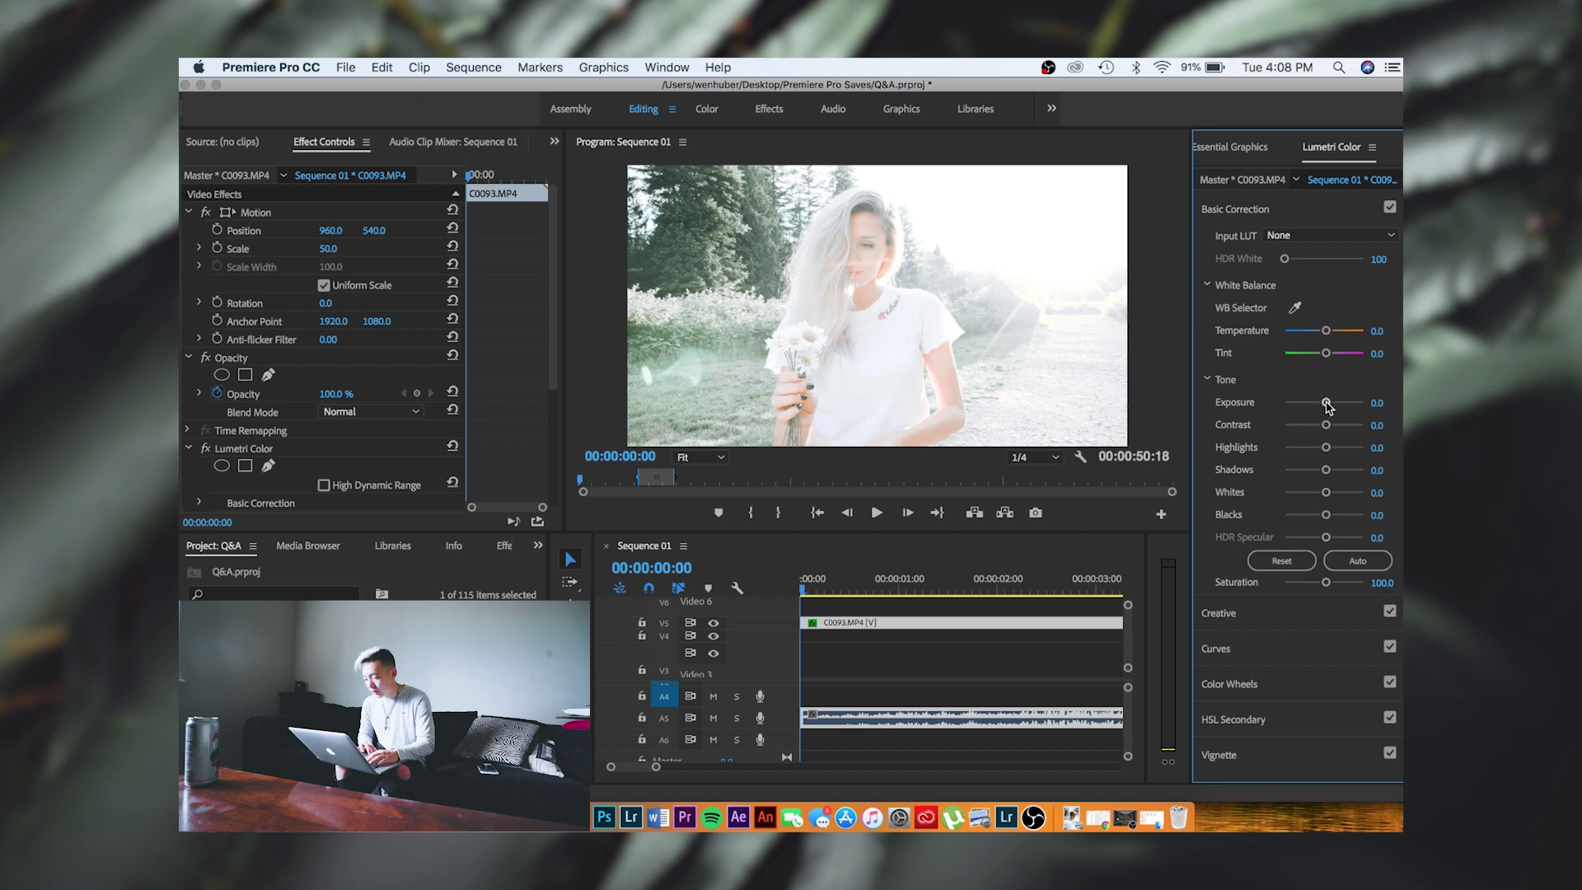
left_click_drag(1327, 403, 1317, 403)
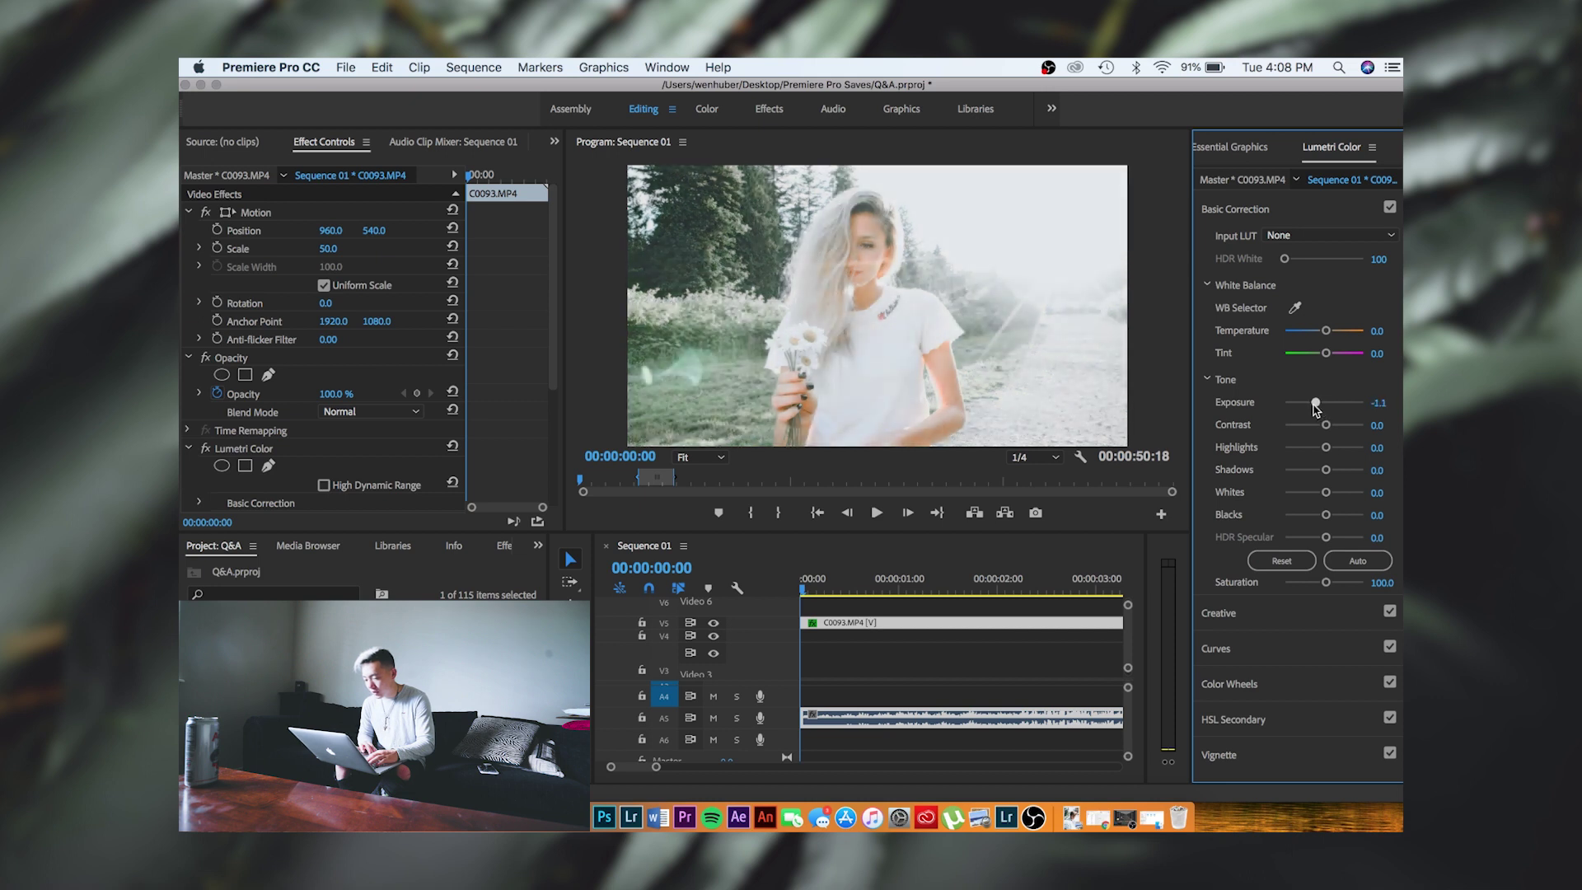
left_click(1341, 425)
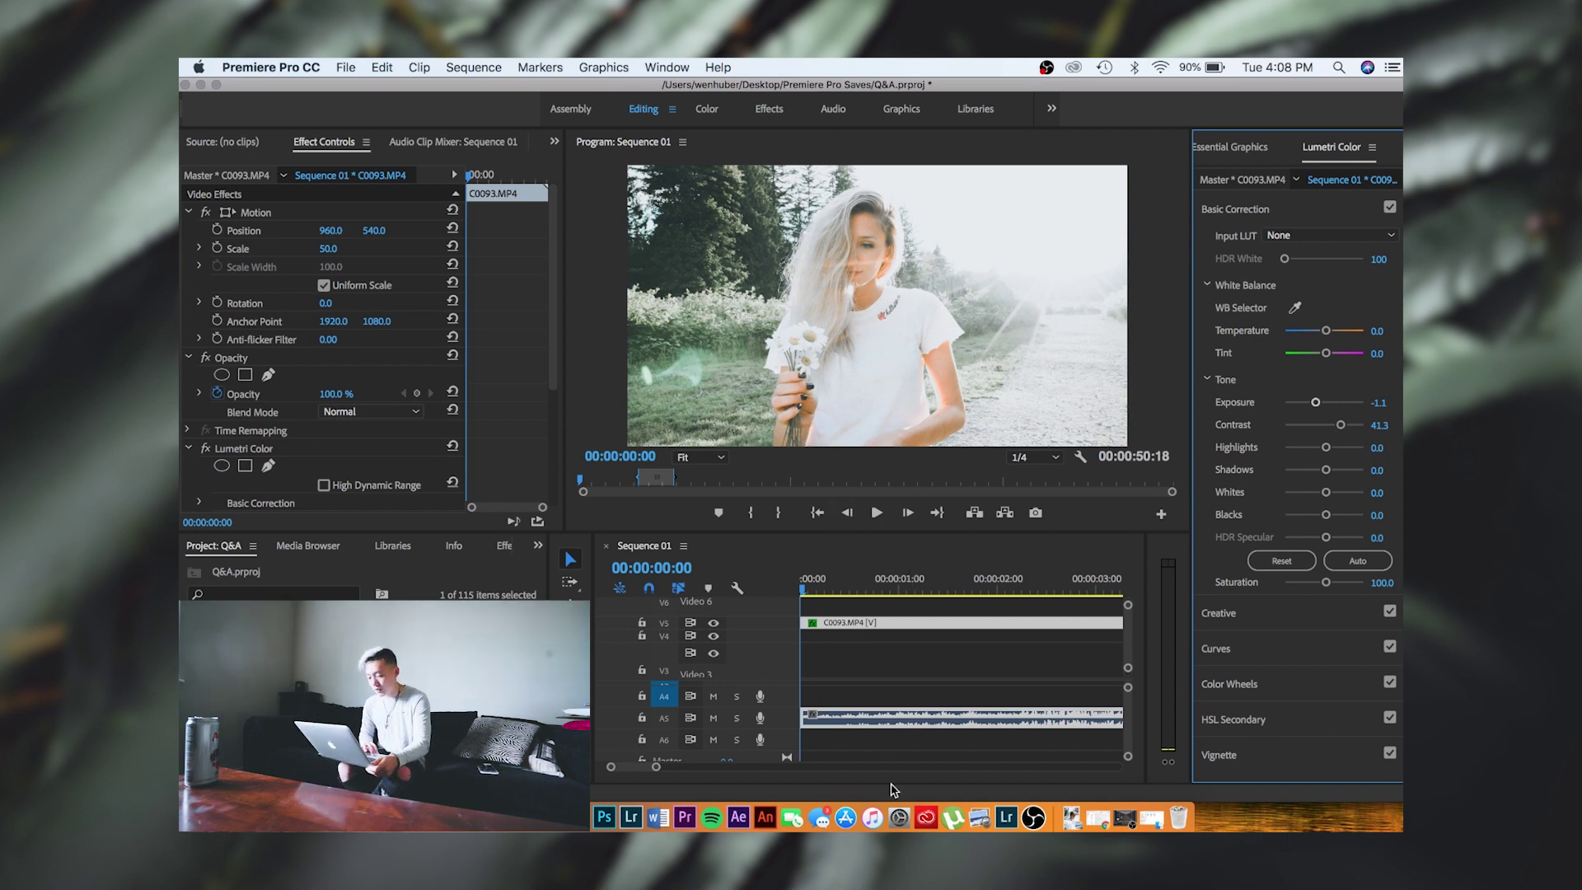
Step: Zoom into the photo in Lightroom Classic to compare it with the graded clip
left_click(1012, 795)
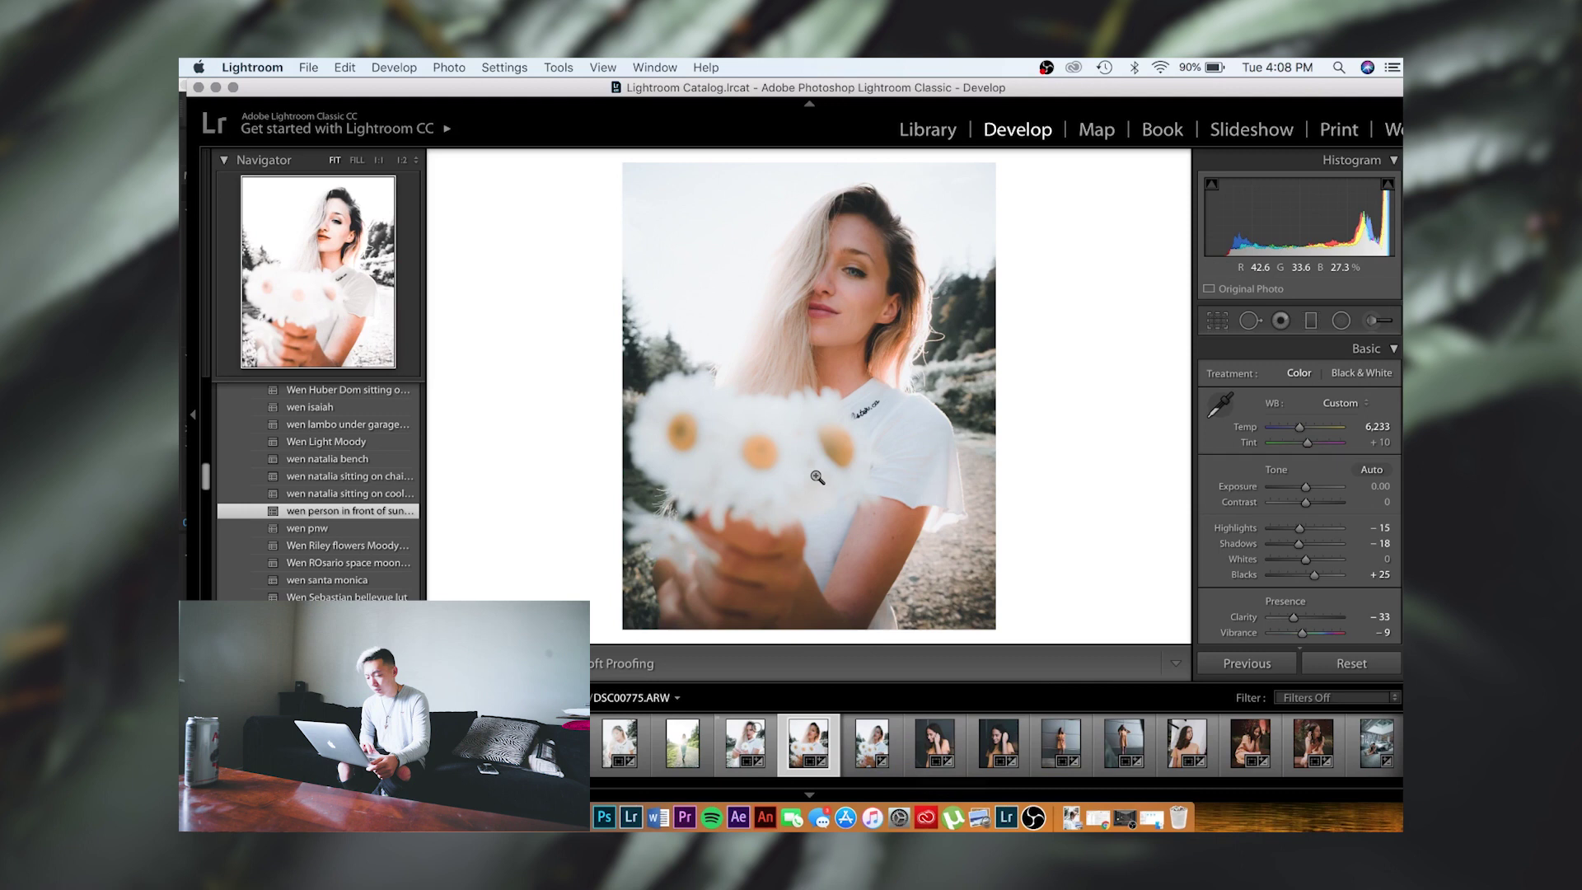
left_click(839, 288)
scroll(768, 457, "down", 10)
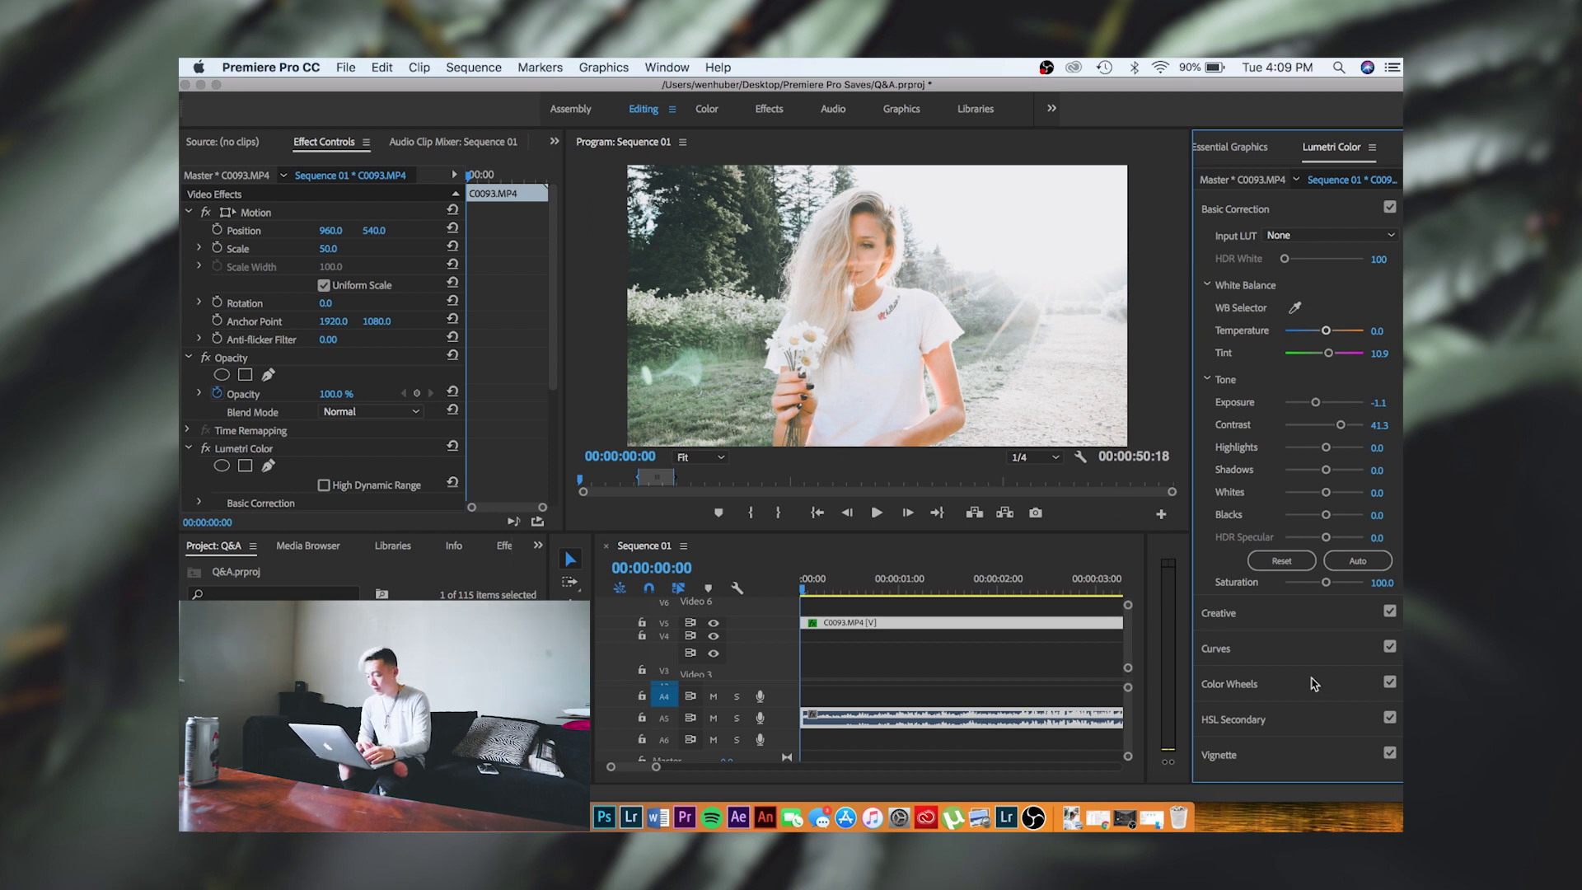
Step: Add a point on the Lumetri RGB curve and raise its black endpoint to fade the shadows
left_click(1277, 690)
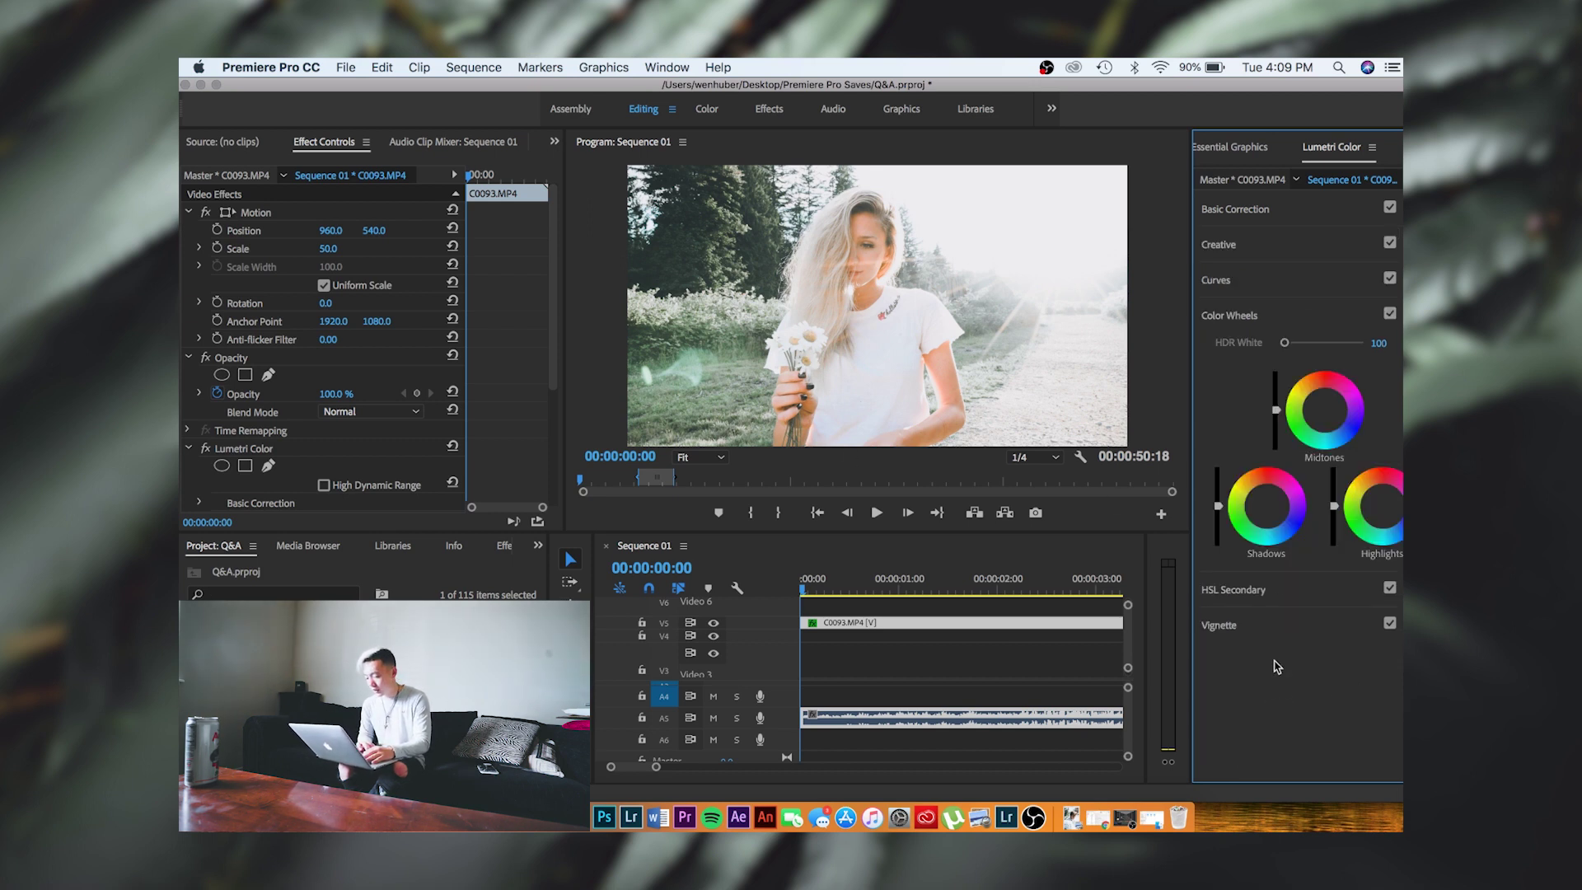
left_click(1290, 281)
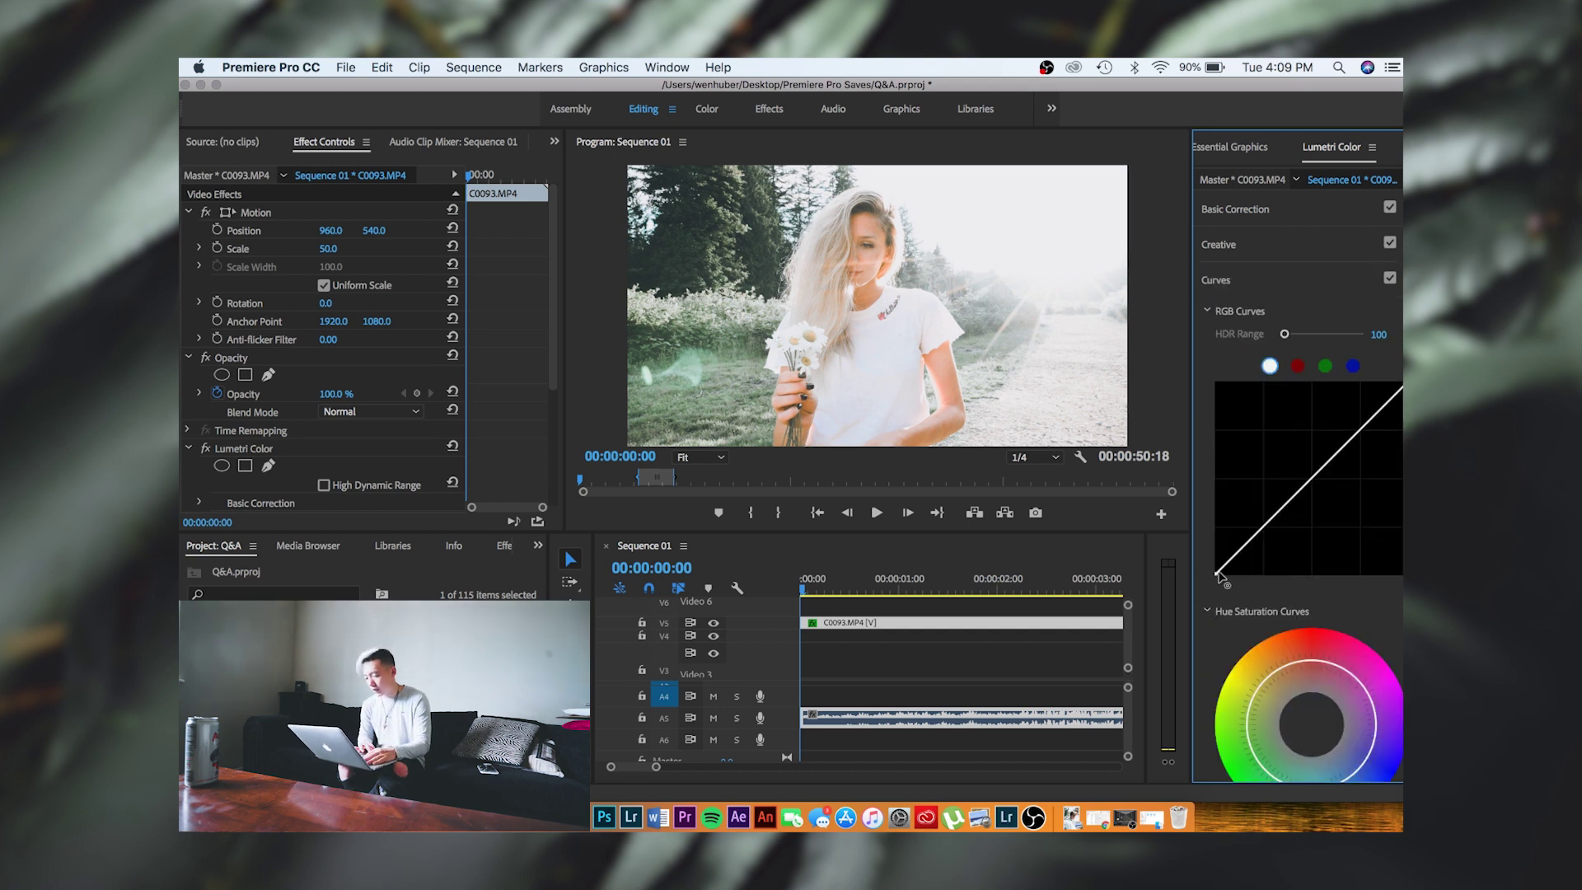
left_click(1265, 527)
left_click_drag(1219, 574, 1217, 549)
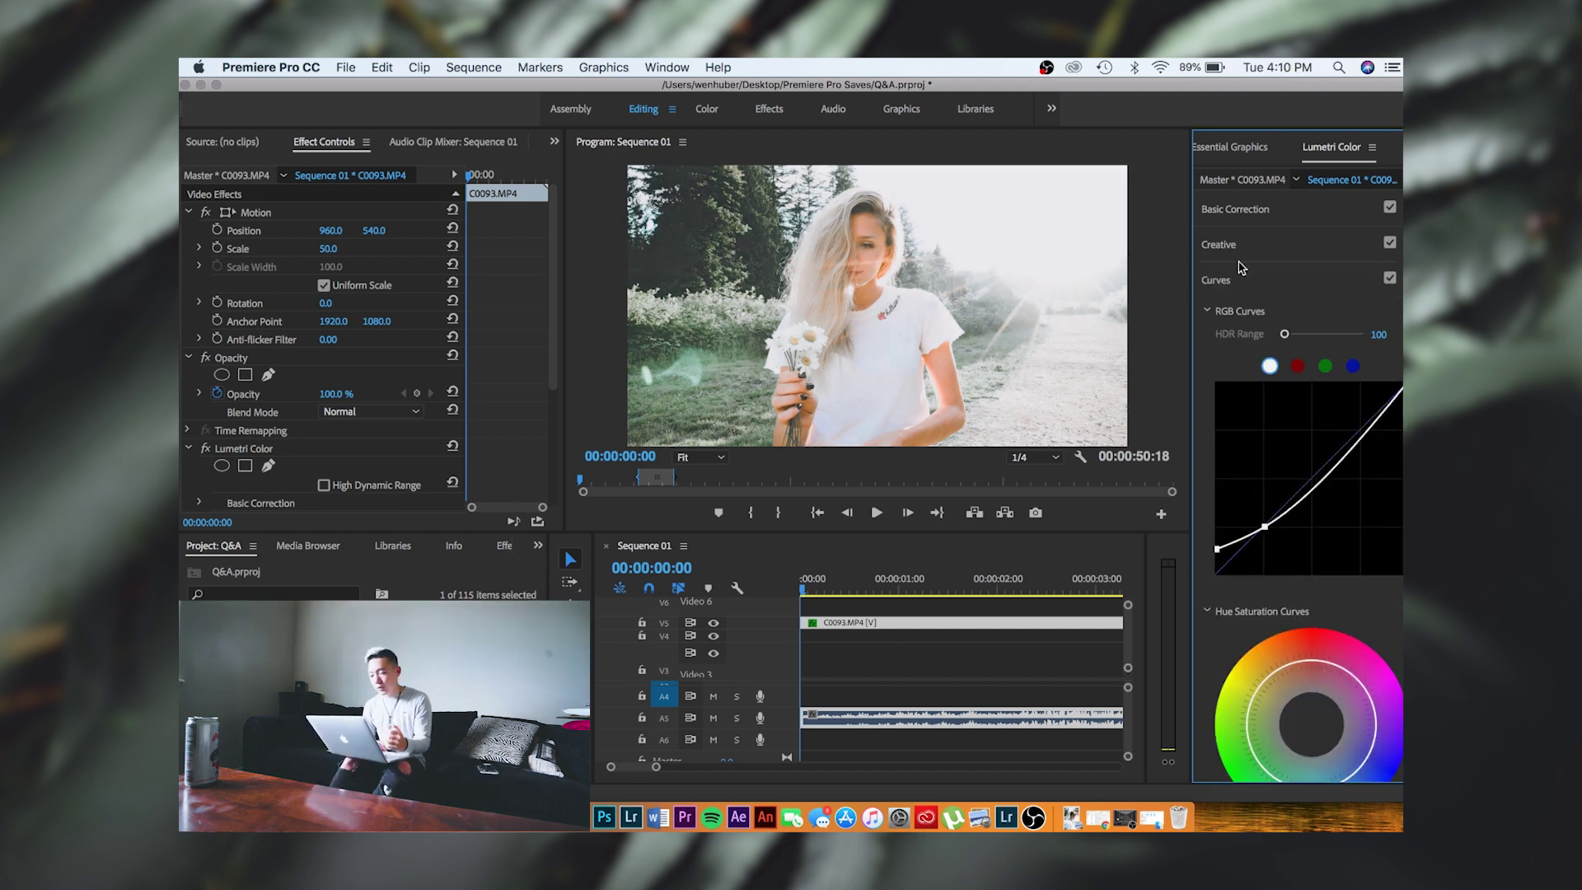